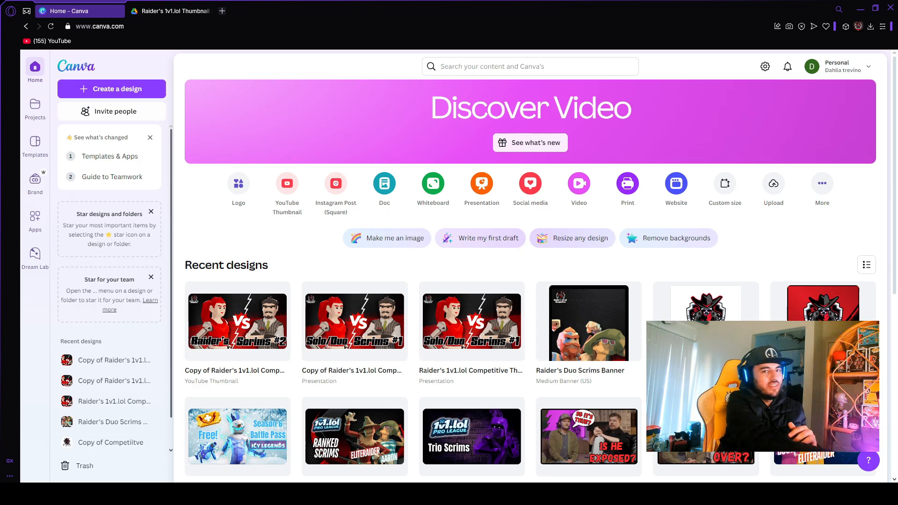
Step: Switch to Google Drive, open the 1v1 Assets folder and look over its files
{"action": "left_click", "coordinate": [173, 11]}
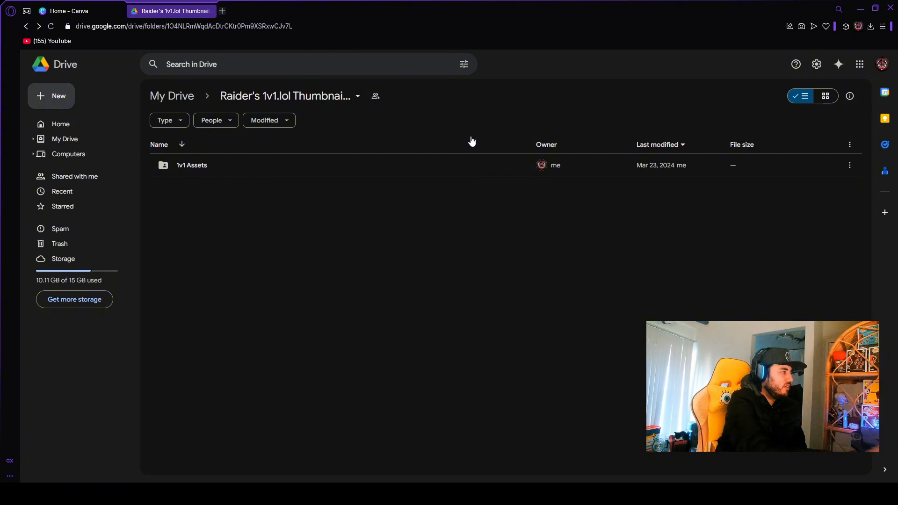
{"action": "double_click", "coordinate": [399, 166]}
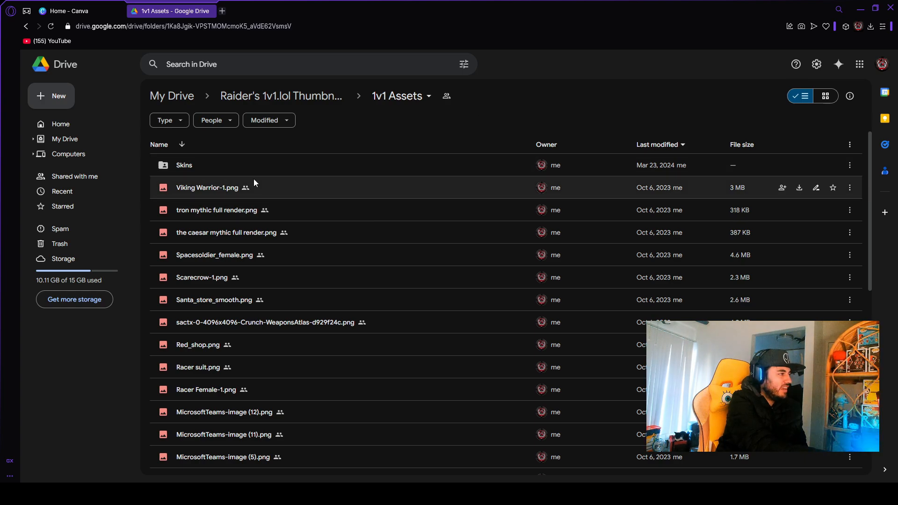
{"action": "scroll", "coordinate": [300, 213], "scroll_direction": "down", "scroll_amount": 9}
{"action": "scroll", "coordinate": [302, 229], "scroll_direction": "up", "scroll_amount": 8}
{"action": "scroll", "coordinate": [251, 170], "scroll_direction": "up", "scroll_amount": 1}
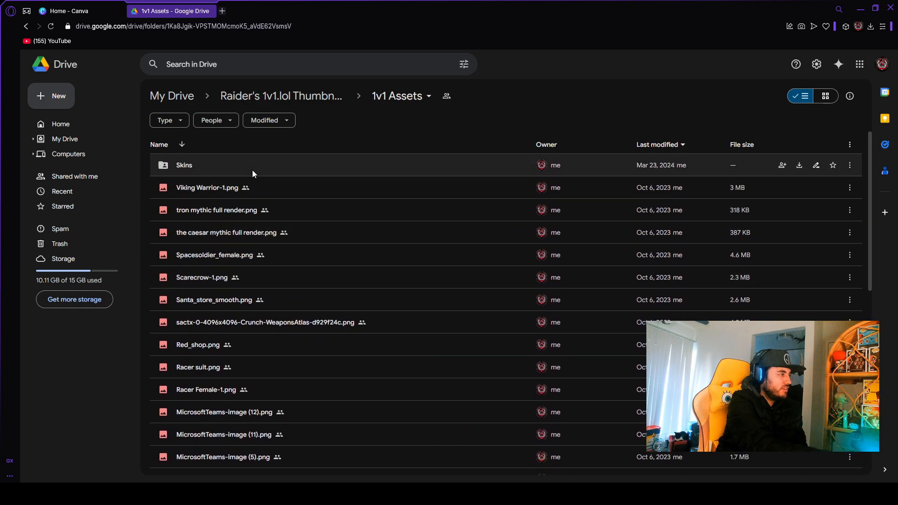
Step: Preview the character images Business Female.png and magma.png in the 1v1 Assets folder, closing each preview
{"action": "scroll", "coordinate": [275, 224], "scroll_direction": "down", "scroll_amount": 5}
{"action": "scroll", "coordinate": [276, 225], "scroll_direction": "down", "scroll_amount": 3}
{"action": "double_click", "coordinate": [298, 438]}
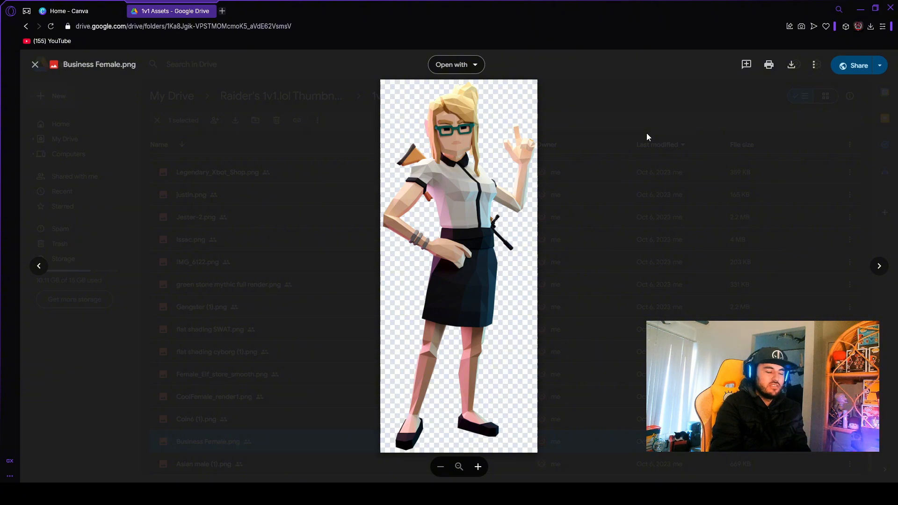
{"action": "left_click", "coordinate": [341, 171]}
{"action": "scroll", "coordinate": [353, 224], "scroll_direction": "up", "scroll_amount": 4}
{"action": "double_click", "coordinate": [307, 318]}
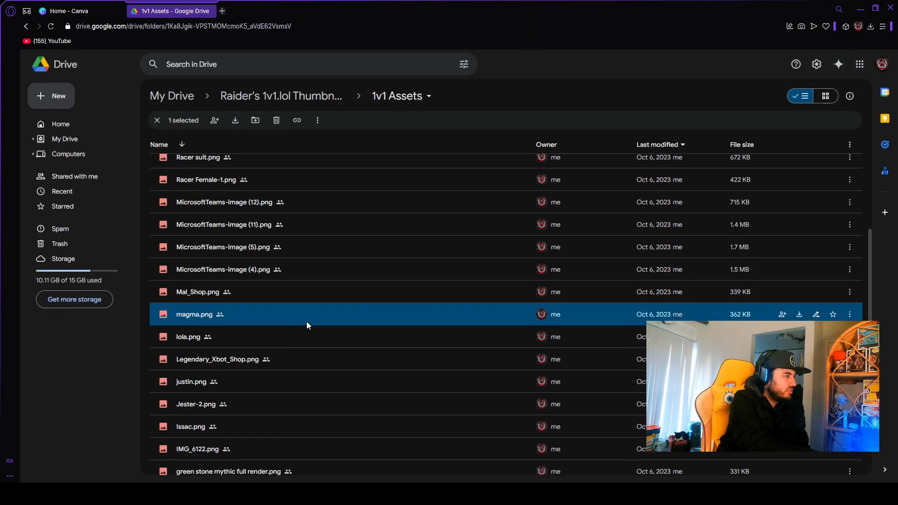
{"action": "left_click", "coordinate": [220, 125]}
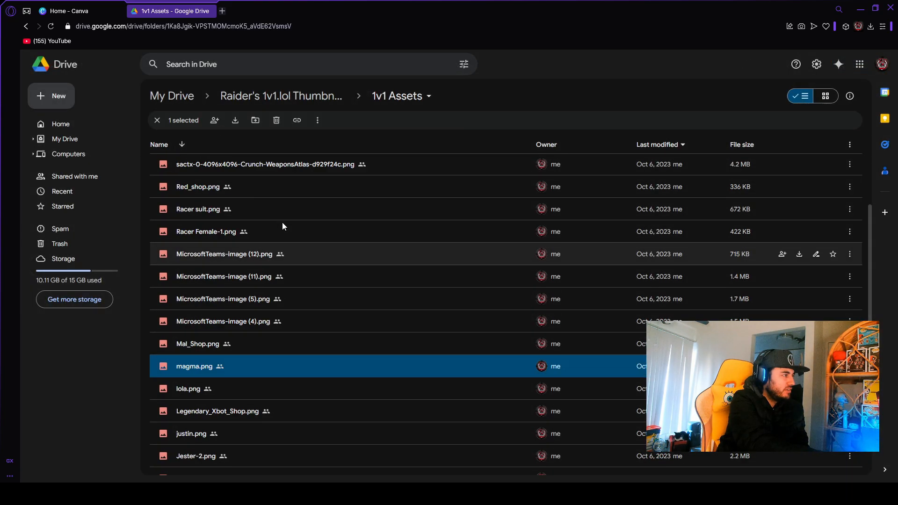
Step: Open the Texture2D folder inside the Skins folder of 1v1 Assets
{"action": "scroll", "coordinate": [281, 224], "scroll_direction": "up", "scroll_amount": 3}
{"action": "left_click", "coordinate": [273, 170]}
{"action": "double_click", "coordinate": [273, 171]}
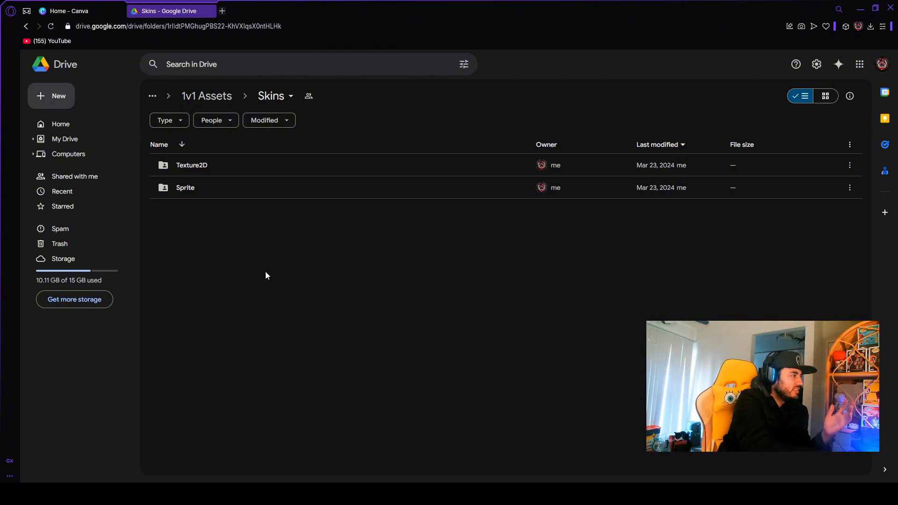
{"action": "left_click", "coordinate": [231, 194]}
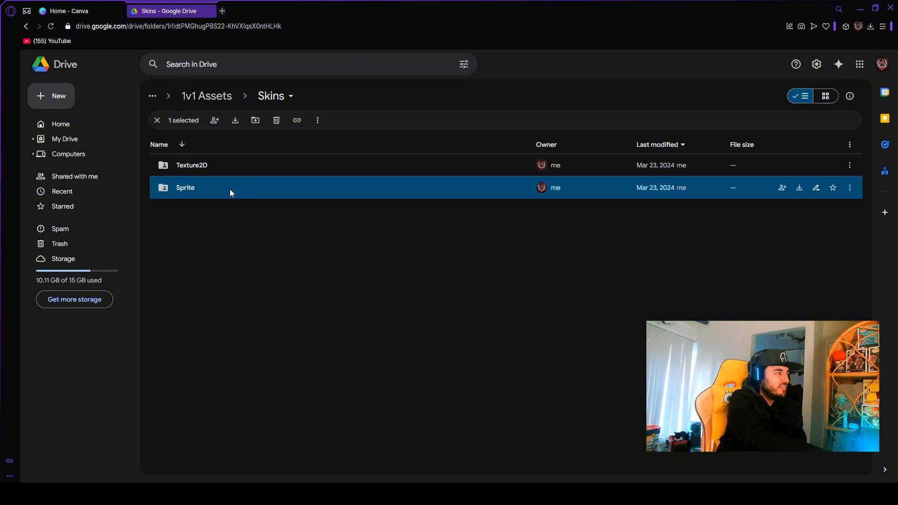
{"action": "double_click", "coordinate": [233, 165]}
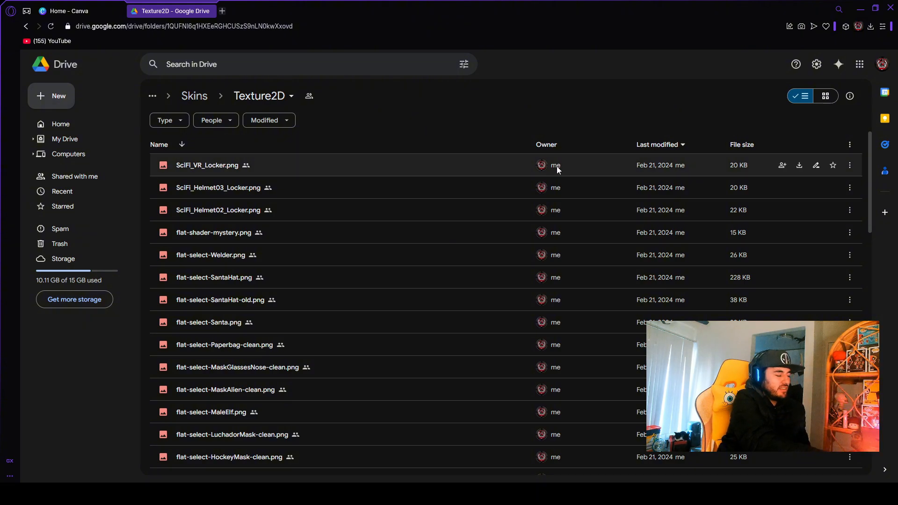
Step: Preview SciFi_VR_Locker.png and Export_SM_Chr_Soldier_Female_01_B_0_1.png, closing each preview
{"action": "double_click", "coordinate": [343, 166]}
{"action": "key", "text": "Escape"}
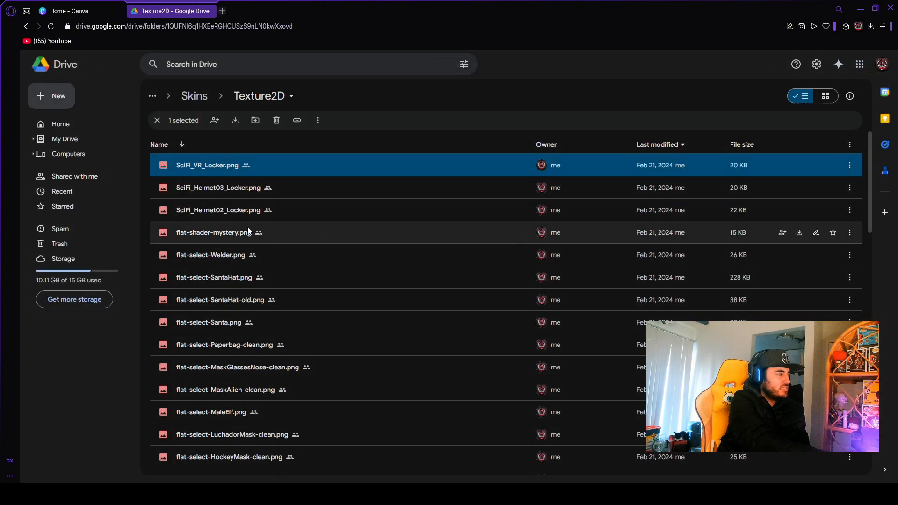
{"action": "scroll", "coordinate": [248, 231], "scroll_direction": "down", "scroll_amount": 20}
{"action": "double_click", "coordinate": [287, 262]}
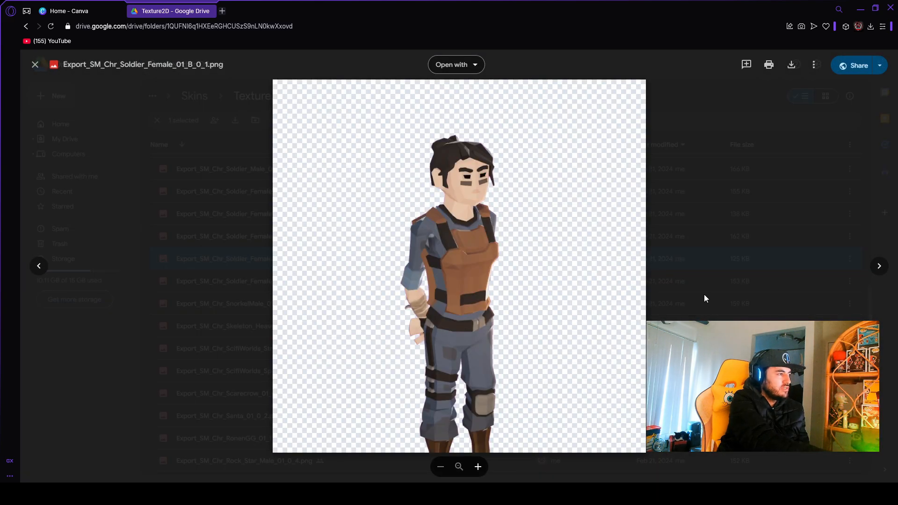
{"action": "left_click", "coordinate": [713, 282]}
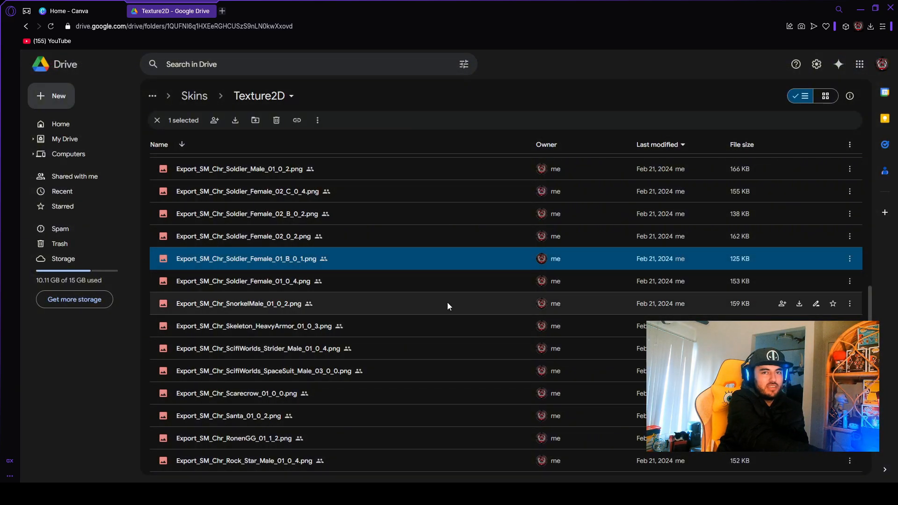
Step: Preview the skins Export_SM_Chr_SnorkelMale_01_0_2.png and Export_SM_Chr_RaceSuit_01_B_0_2.png, closing each preview
{"action": "scroll", "coordinate": [447, 305], "scroll_direction": "down", "scroll_amount": 1}
{"action": "double_click", "coordinate": [359, 254]}
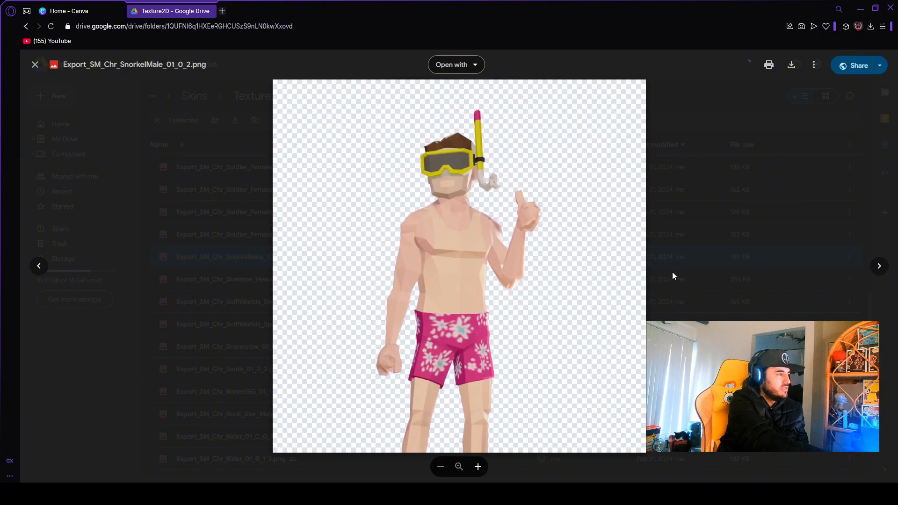
{"action": "left_click", "coordinate": [727, 236]}
{"action": "scroll", "coordinate": [356, 305], "scroll_direction": "down", "scroll_amount": 5}
{"action": "left_click", "coordinate": [347, 312]}
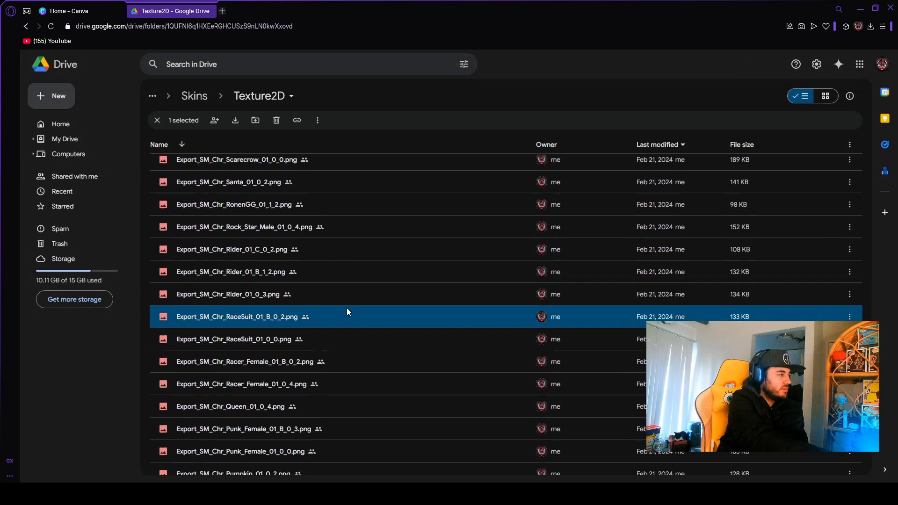
{"action": "double_click", "coordinate": [347, 312]}
{"action": "left_click", "coordinate": [669, 253]}
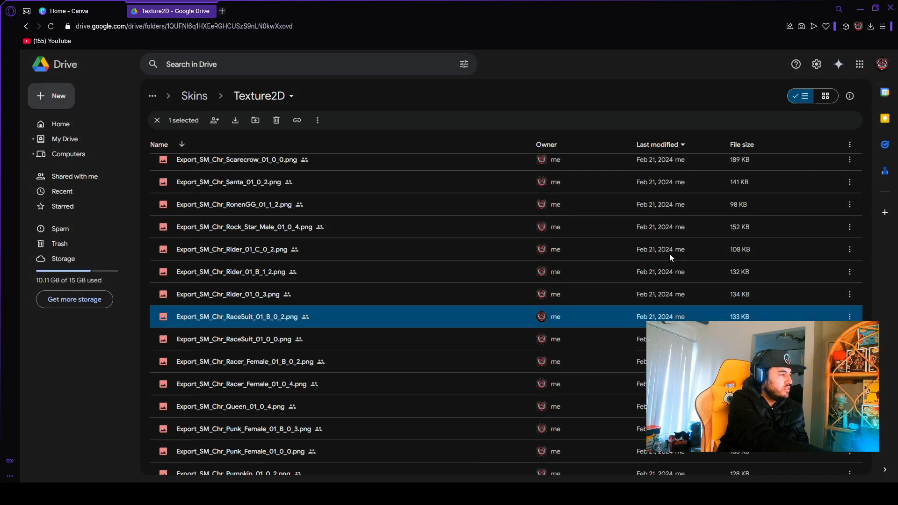
Step: Preview the skins Export_SM_Chr_RaceSuit_01_0_0.png and Export_SM_Chr_Racer_Female_01_0_4.png, closing each preview
{"action": "double_click", "coordinate": [308, 335]}
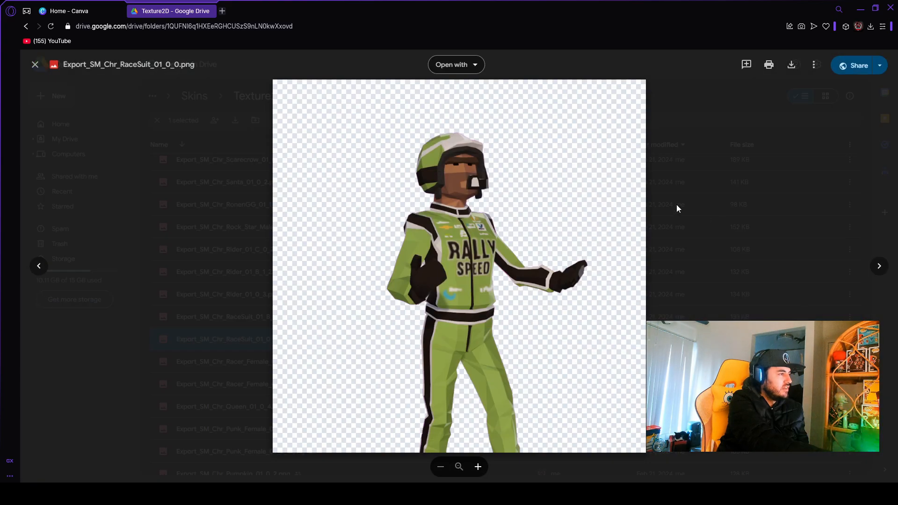
{"action": "left_click", "coordinate": [731, 217]}
{"action": "double_click", "coordinate": [313, 383]}
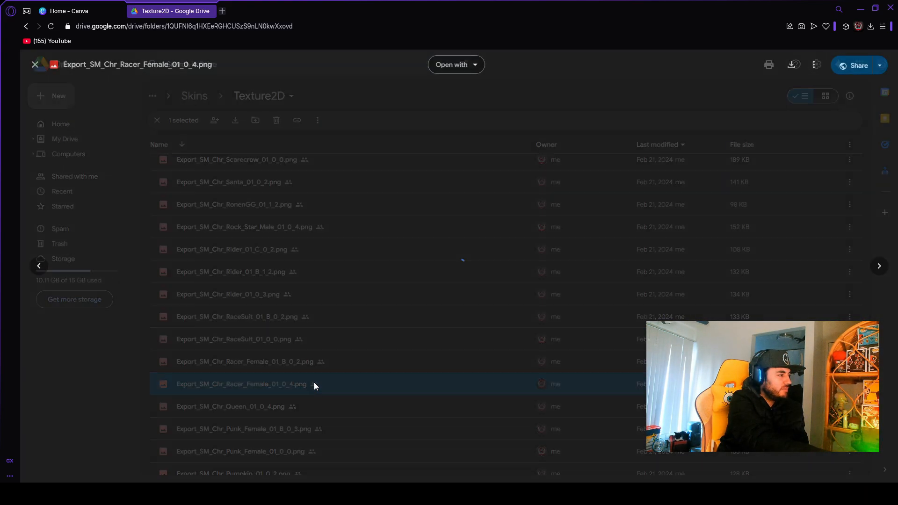
{"action": "left_click", "coordinate": [313, 383]}
{"action": "double_click", "coordinate": [336, 389]}
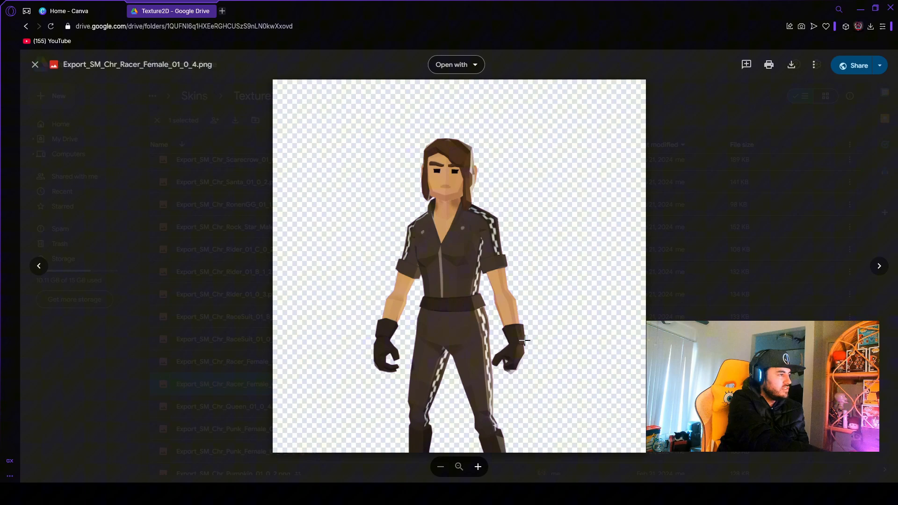
{"action": "left_click", "coordinate": [675, 281]}
Step: Look through the remaining skin files in the Texture2D folder and return to the start of the list
{"action": "scroll", "coordinate": [260, 335], "scroll_direction": "down", "scroll_amount": 8}
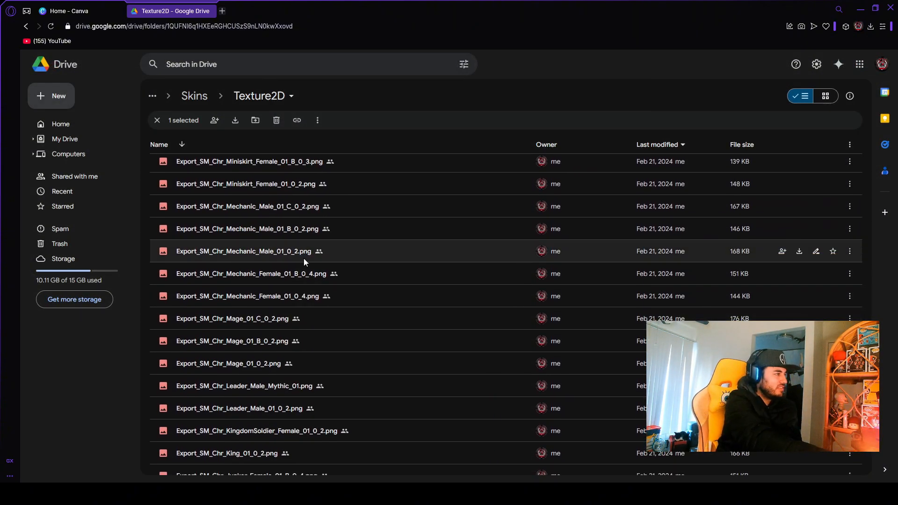
{"action": "scroll", "coordinate": [318, 246], "scroll_direction": "down", "scroll_amount": 6}
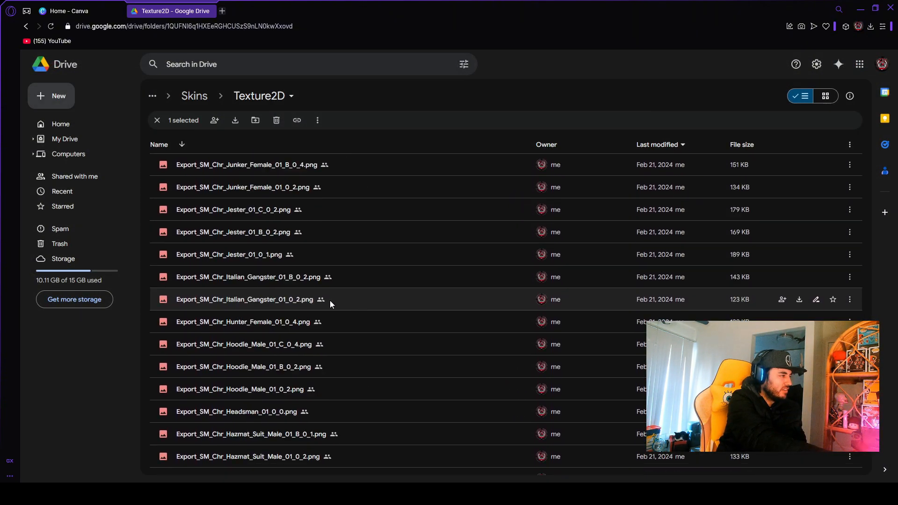
{"action": "scroll", "coordinate": [329, 300], "scroll_direction": "down", "scroll_amount": 6}
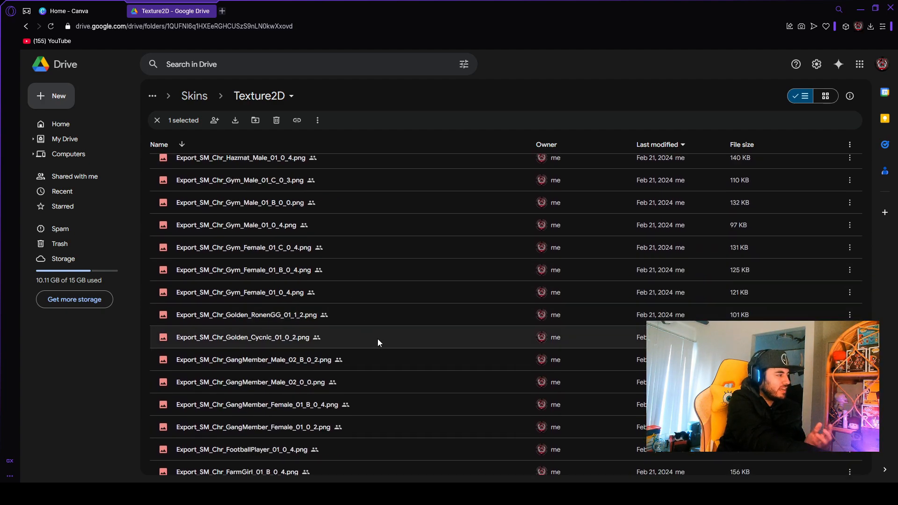
{"action": "scroll", "coordinate": [371, 326], "scroll_direction": "down", "scroll_amount": 2}
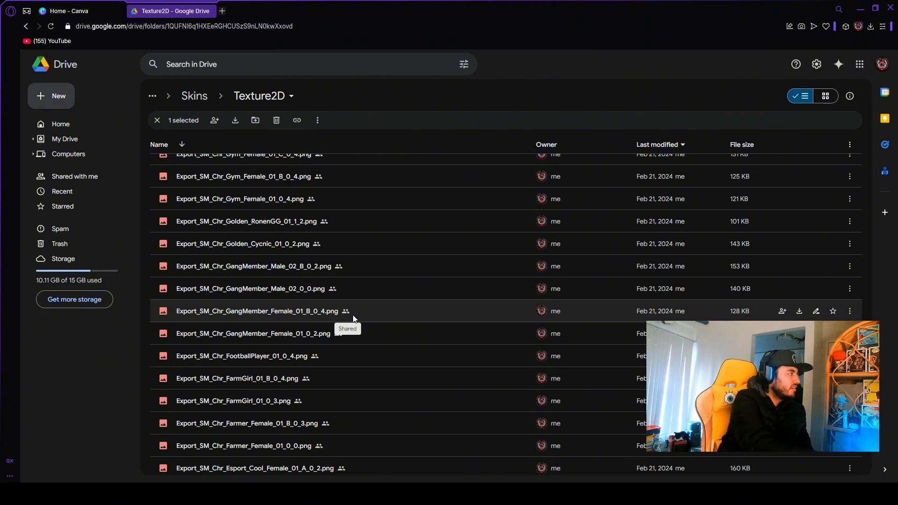
{"action": "scroll", "coordinate": [394, 253], "scroll_direction": "up", "scroll_amount": 20}
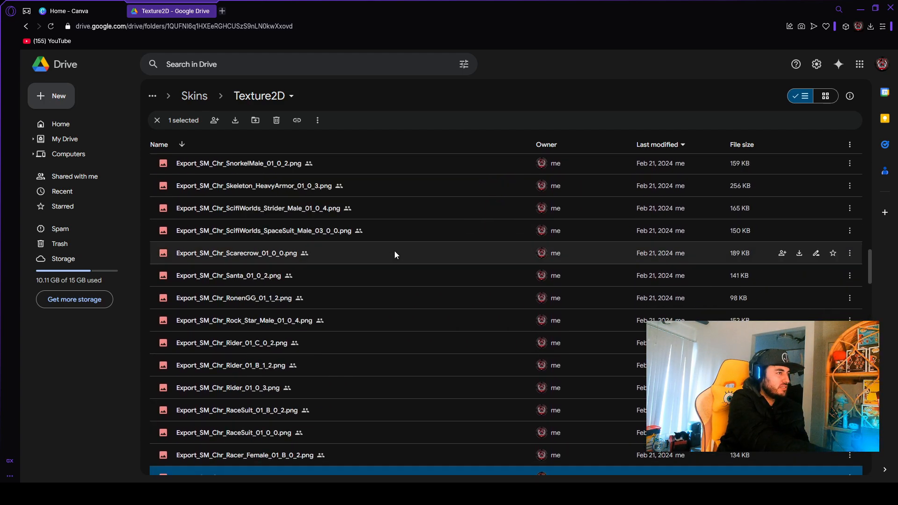
{"action": "scroll", "coordinate": [394, 253], "scroll_direction": "up", "scroll_amount": 15}
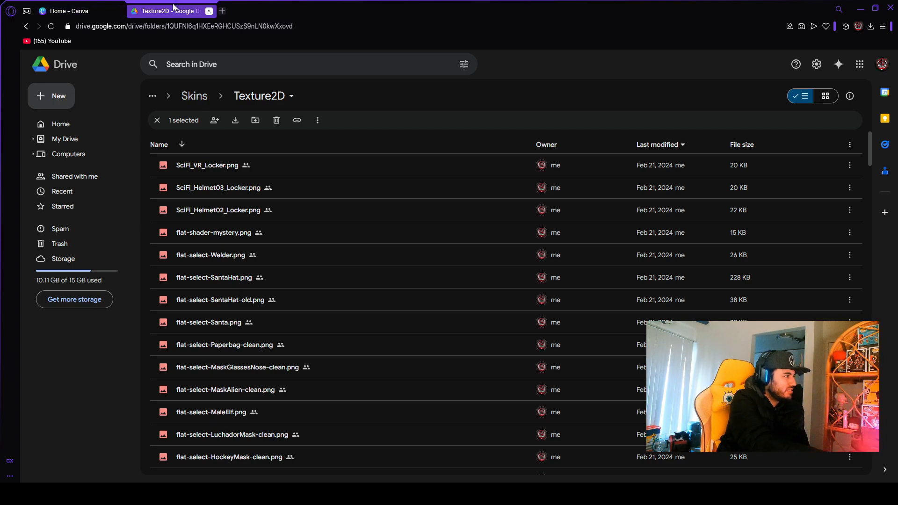
Step: Switch to Canva and create a blank YouTube Thumbnail design
{"action": "left_click", "coordinate": [90, 9]}
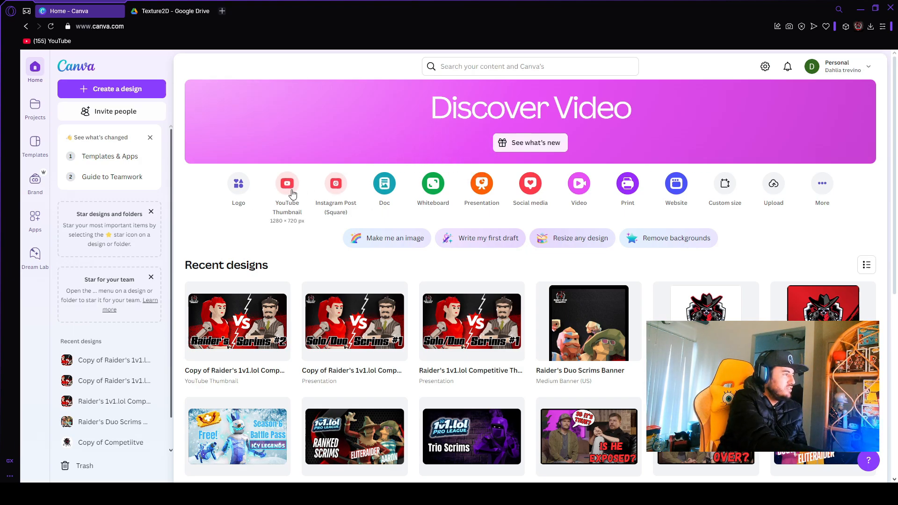
{"action": "left_click", "coordinate": [429, 67]}
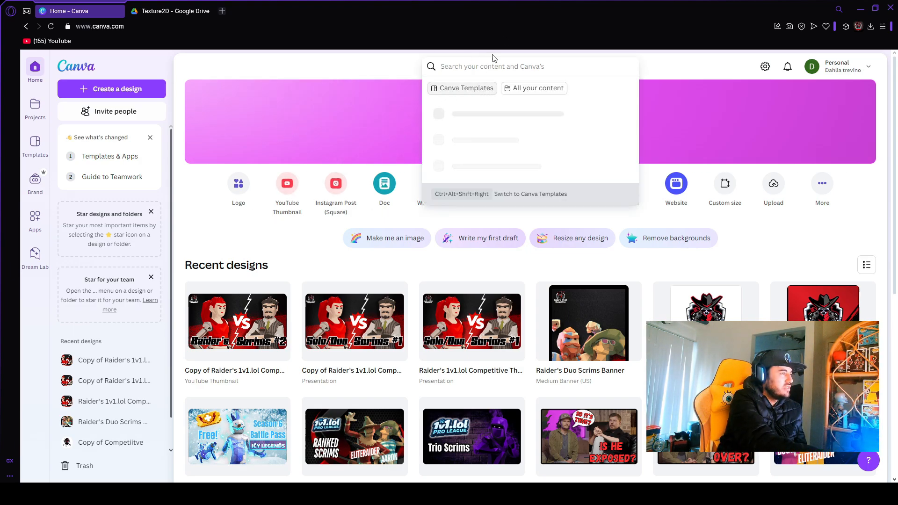
{"action": "left_click", "coordinate": [290, 185]}
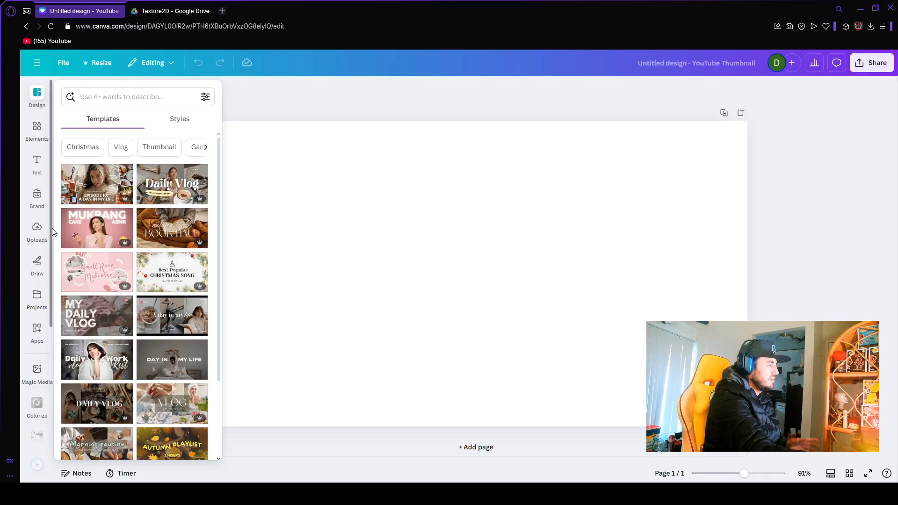
Step: Look over the previously uploaded images available for the design
{"action": "left_click", "coordinate": [37, 230]}
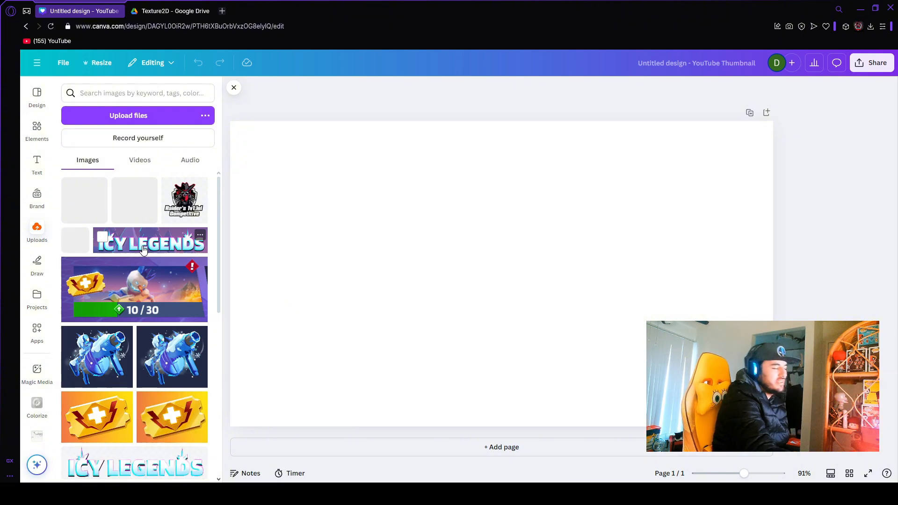
{"action": "scroll", "coordinate": [37, 264], "scroll_direction": "down", "scroll_amount": 1}
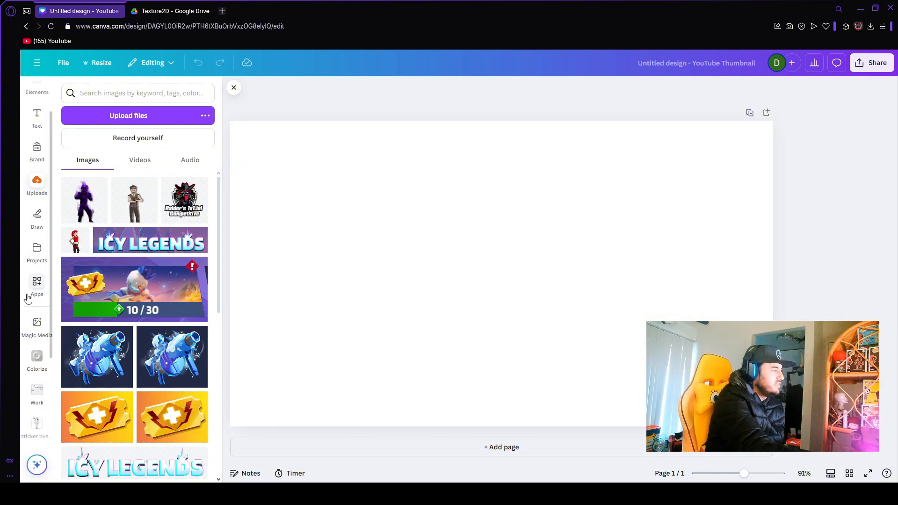
{"action": "scroll", "coordinate": [37, 264], "scroll_direction": "up", "scroll_amount": 1}
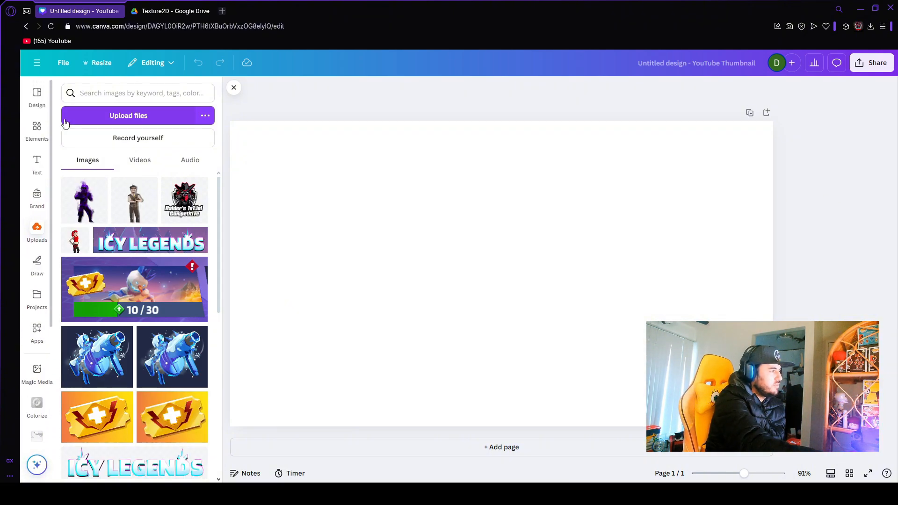
Step: Search the elements for "Blue background" and show only the photo results
{"action": "left_click", "coordinate": [37, 130]}
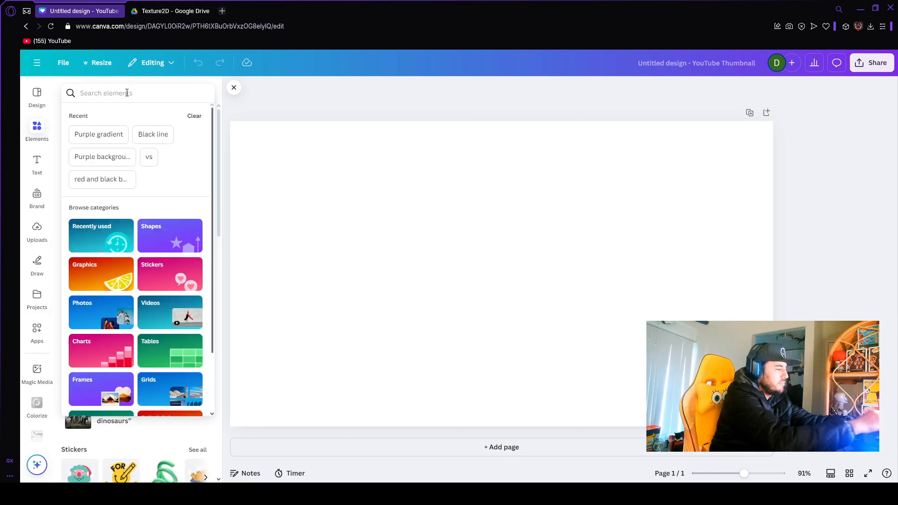
{"action": "type", "text": "Blue back"}
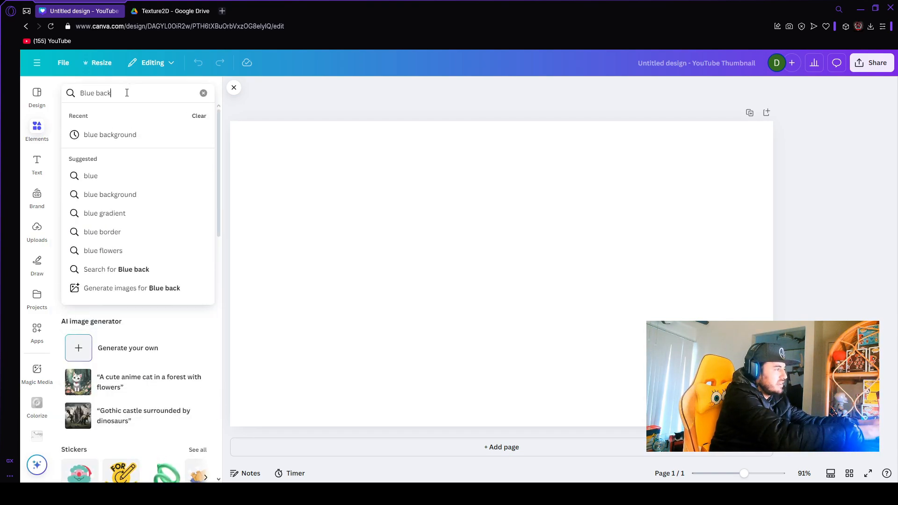
{"action": "type", "text": "ground"}
{"action": "key", "text": "Return"}
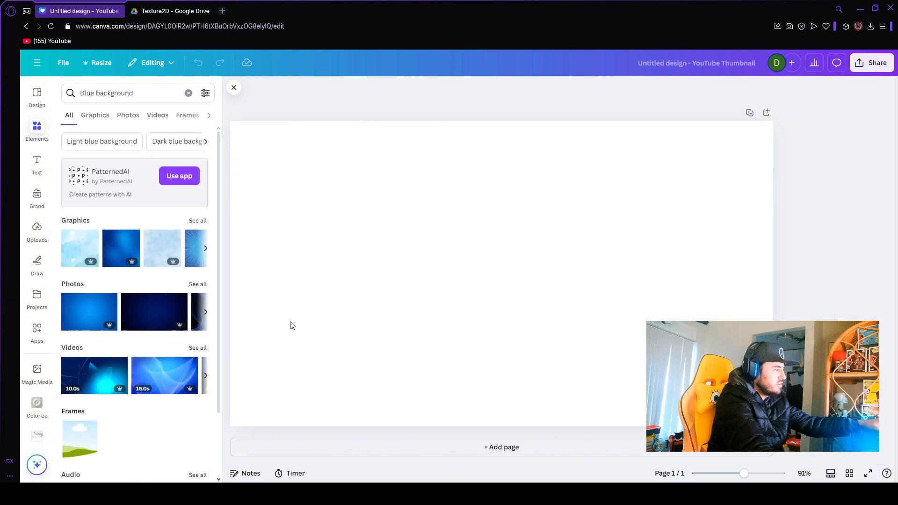
{"action": "left_click", "coordinate": [197, 347]}
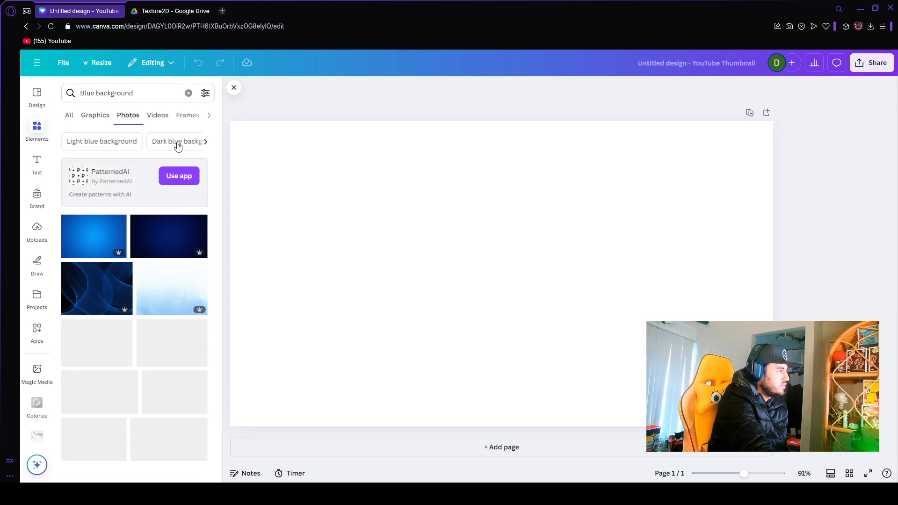
{"action": "left_click", "coordinate": [113, 115]}
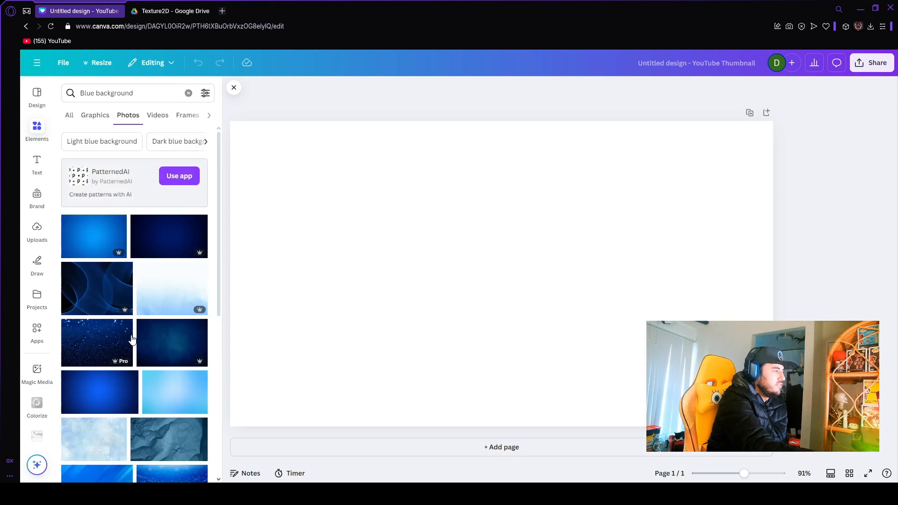
Step: Add the blue photo with diagonal rounded stripes to the page and set it as the full background
{"action": "scroll", "coordinate": [128, 341], "scroll_direction": "down", "scroll_amount": 1}
{"action": "scroll", "coordinate": [177, 307], "scroll_direction": "down", "scroll_amount": 1}
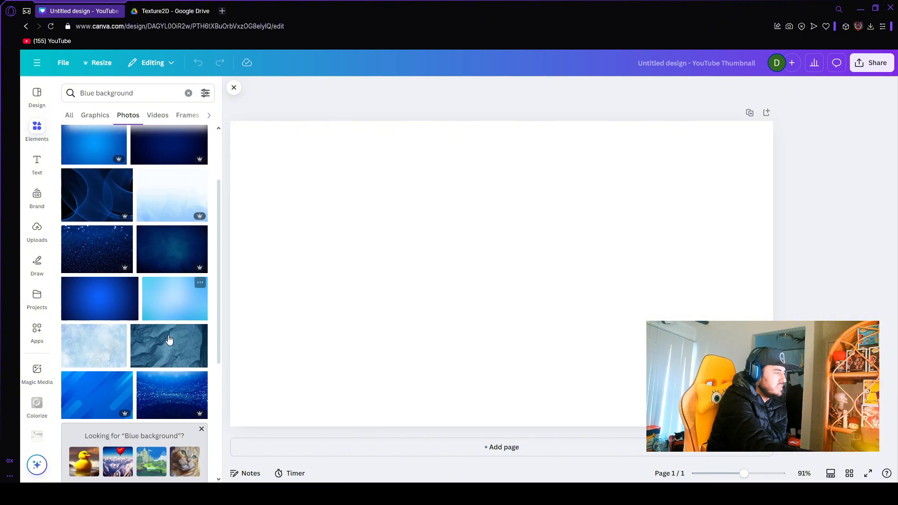
{"action": "left_click", "coordinate": [96, 397]}
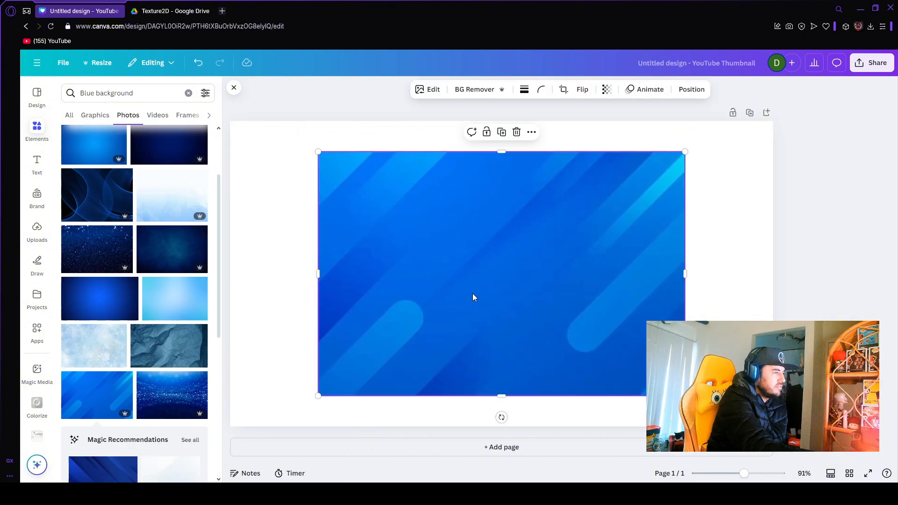
{"action": "right_click", "coordinate": [542, 346]}
{"action": "left_click", "coordinate": [618, 430]}
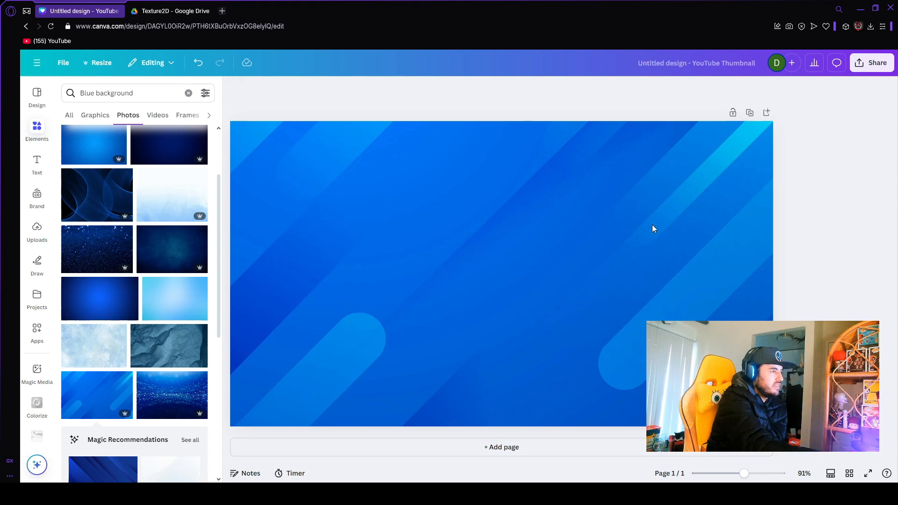
Step: Try an Outline shadow on the background image, then reset its shadow to None
{"action": "left_click", "coordinate": [406, 152]}
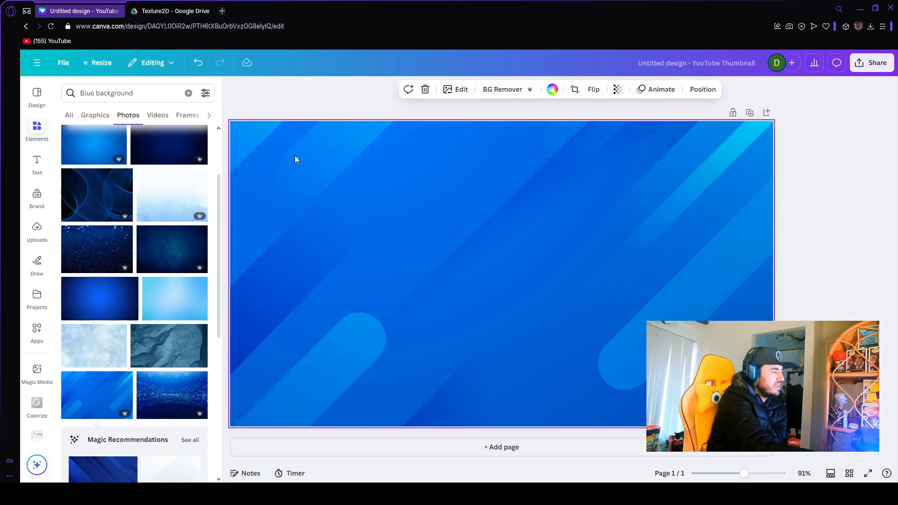
{"action": "left_click", "coordinate": [455, 93]}
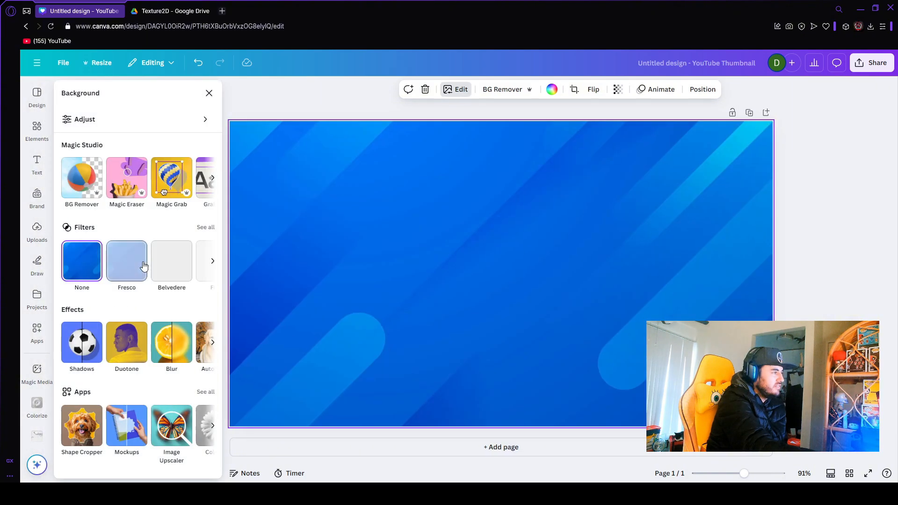
{"action": "left_click", "coordinate": [89, 346]}
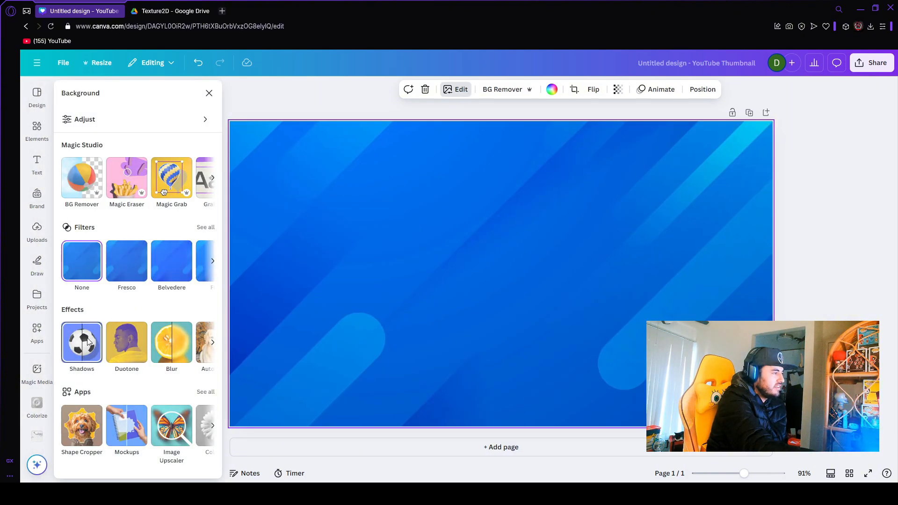
{"action": "left_click", "coordinate": [198, 211]}
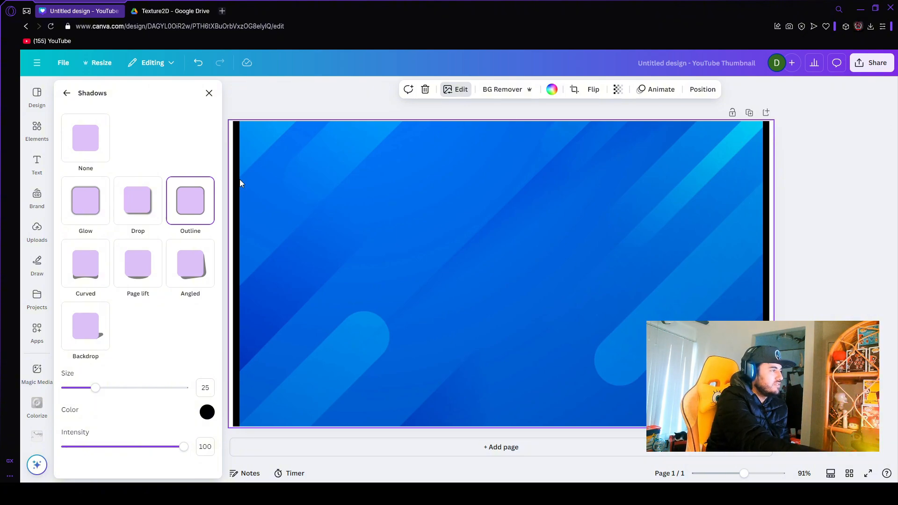
{"action": "left_click", "coordinate": [86, 140]}
{"action": "left_click", "coordinate": [209, 93]}
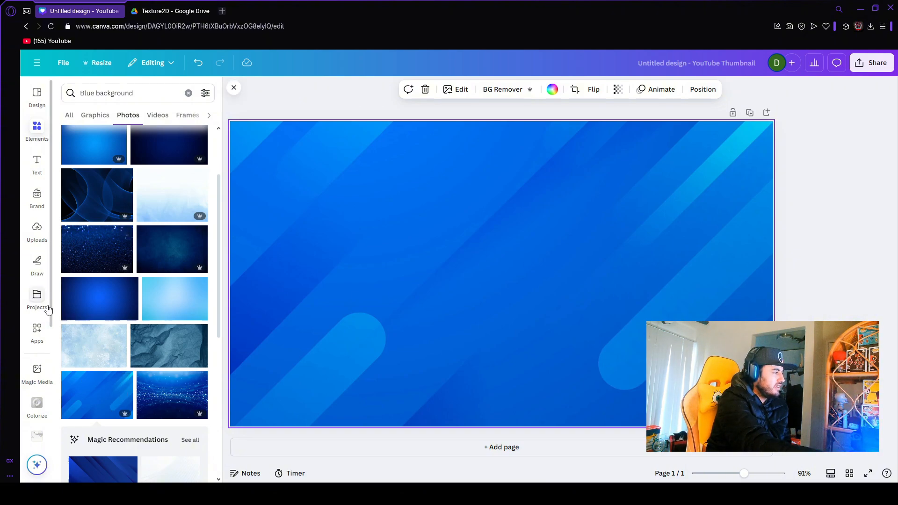
Step: Find the scarecrow character holding a shotgun in the 1v1.lol image folder and add it to the thumbnail
{"action": "scroll", "coordinate": [37, 309], "scroll_direction": "down", "scroll_amount": 4}
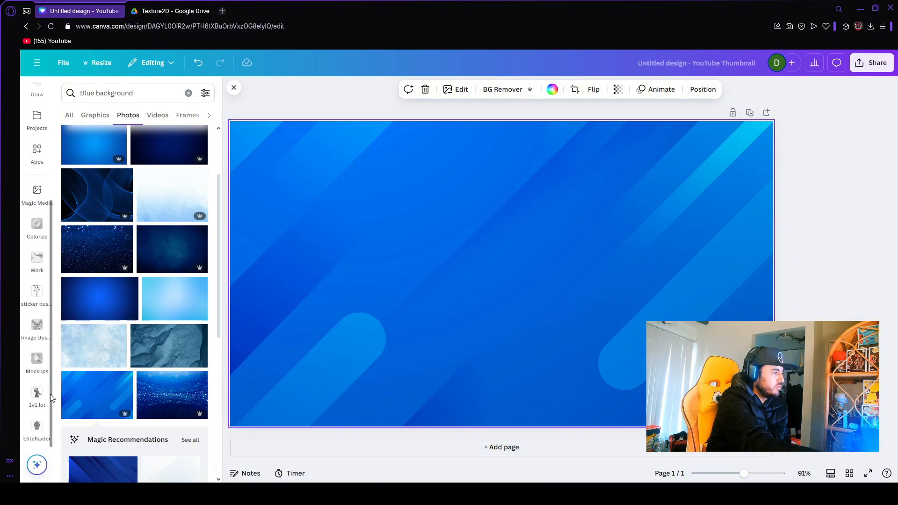
{"action": "left_click", "coordinate": [39, 395]}
{"action": "scroll", "coordinate": [128, 240], "scroll_direction": "down", "scroll_amount": 5}
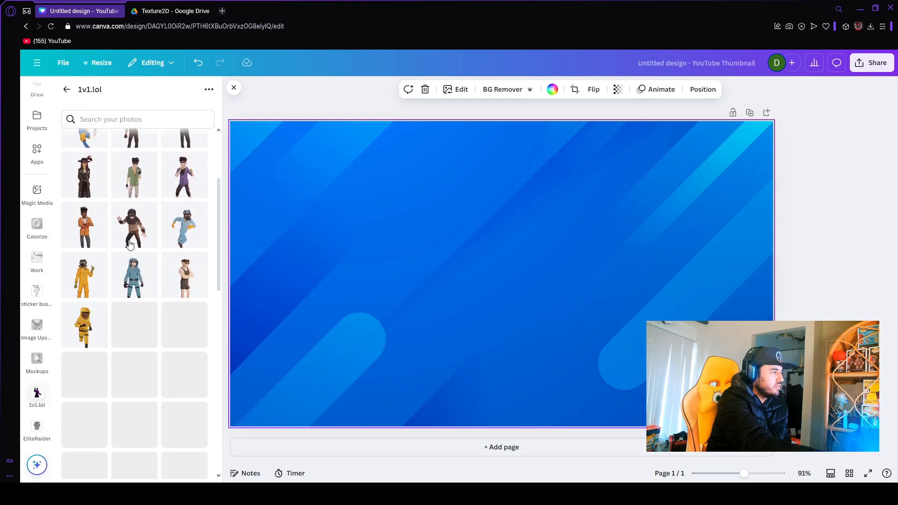
{"action": "left_click_drag", "start_coordinate": [218, 262], "coordinate": [217, 435]}
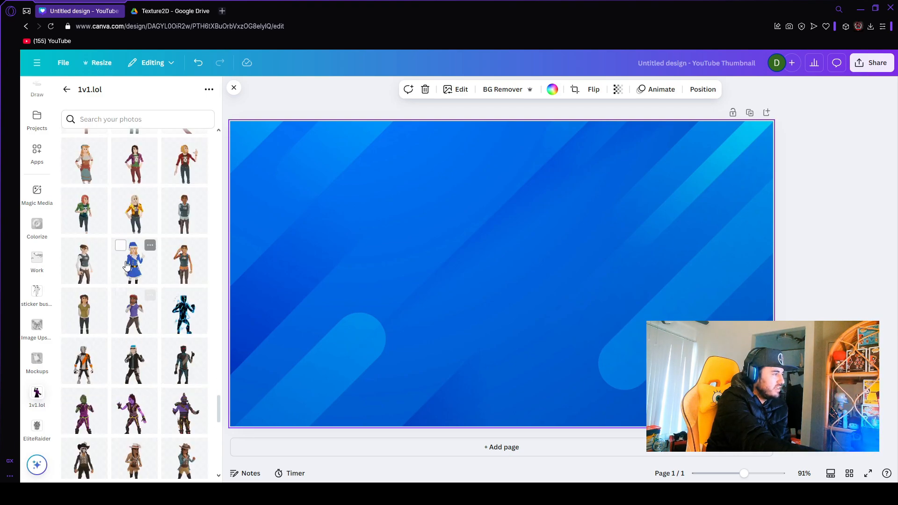
{"action": "scroll", "coordinate": [135, 289], "scroll_direction": "down", "scroll_amount": 1}
{"action": "scroll", "coordinate": [135, 290], "scroll_direction": "down", "scroll_amount": 6}
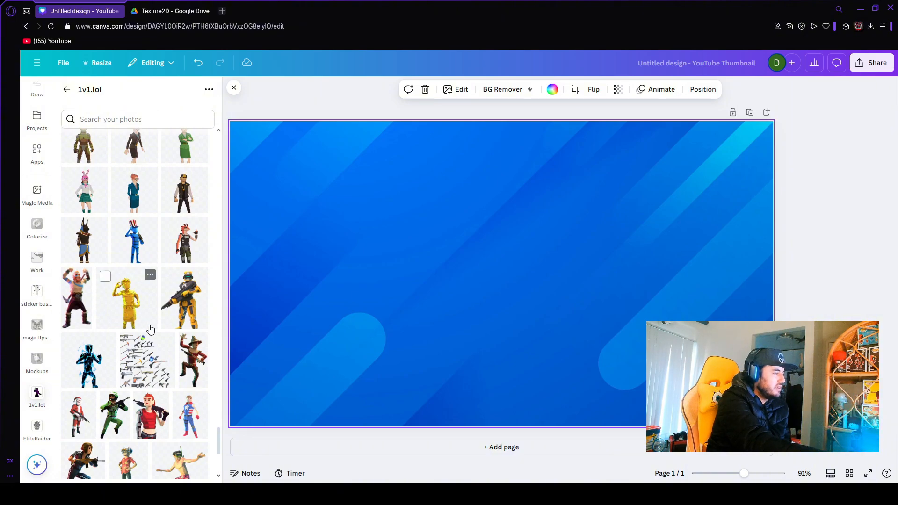
{"action": "left_click", "coordinate": [194, 365]}
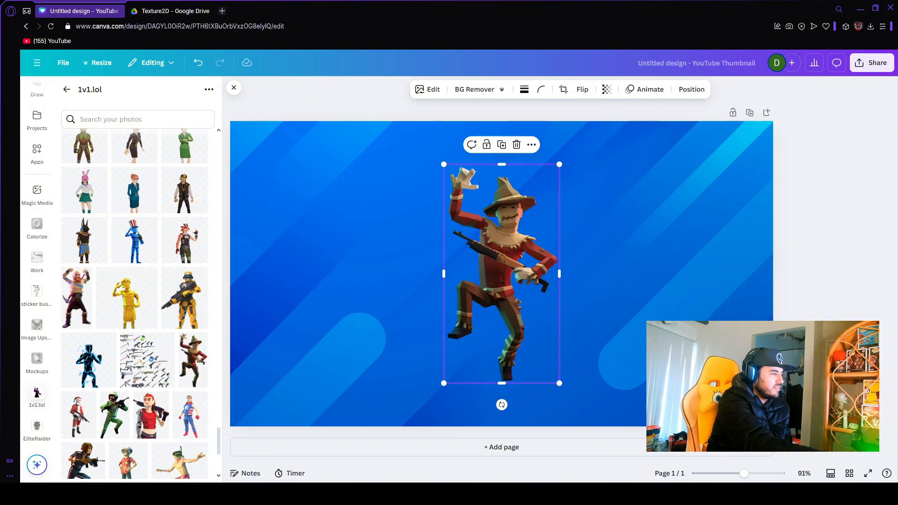
Step: Enlarge the scarecrow to nearly fill the page height and place it on the right half of the thumbnail, legs cropped below
{"action": "left_click_drag", "start_coordinate": [524, 272], "coordinate": [534, 406]}
{"action": "left_click_drag", "start_coordinate": [452, 300], "coordinate": [361, 124]}
{"action": "left_click_drag", "start_coordinate": [490, 274], "coordinate": [574, 325]}
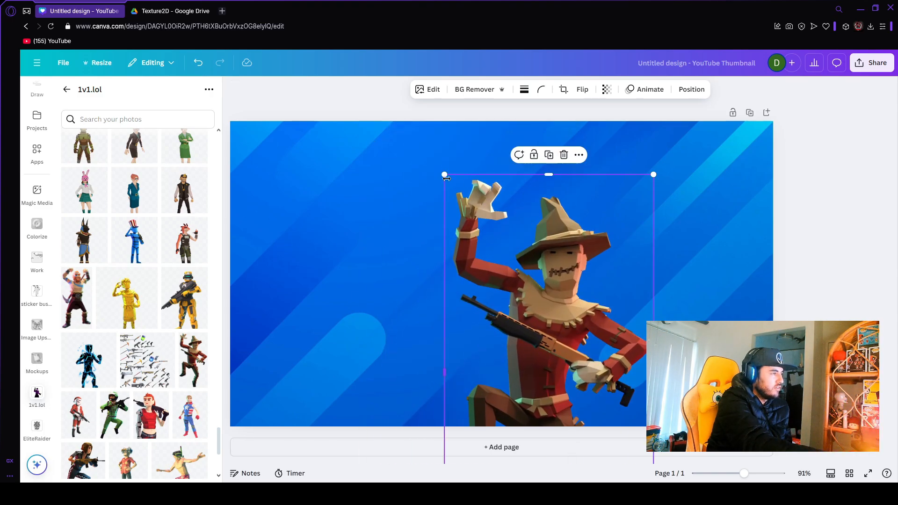
{"action": "left_click_drag", "start_coordinate": [447, 178], "coordinate": [411, 150]}
{"action": "left_click_drag", "start_coordinate": [560, 271], "coordinate": [567, 299]}
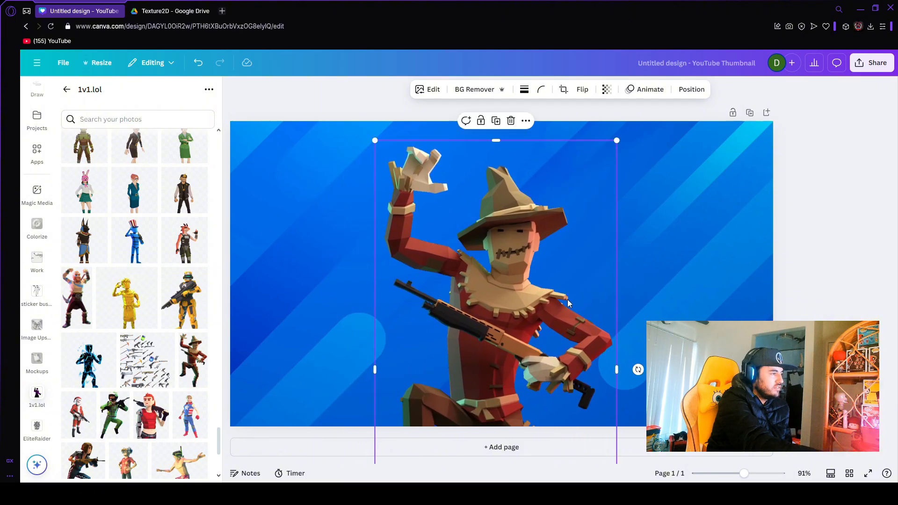
{"action": "left_click_drag", "start_coordinate": [514, 338], "coordinate": [633, 301]}
{"action": "left_click", "coordinate": [887, 260]}
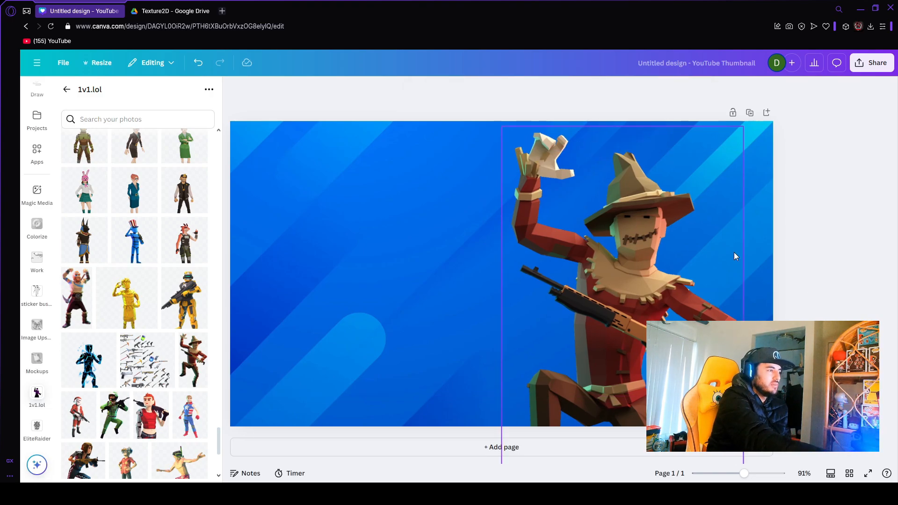
Step: Flip the scarecrow horizontally and move it to the left half of the thumbnail
{"action": "left_click", "coordinate": [636, 203]}
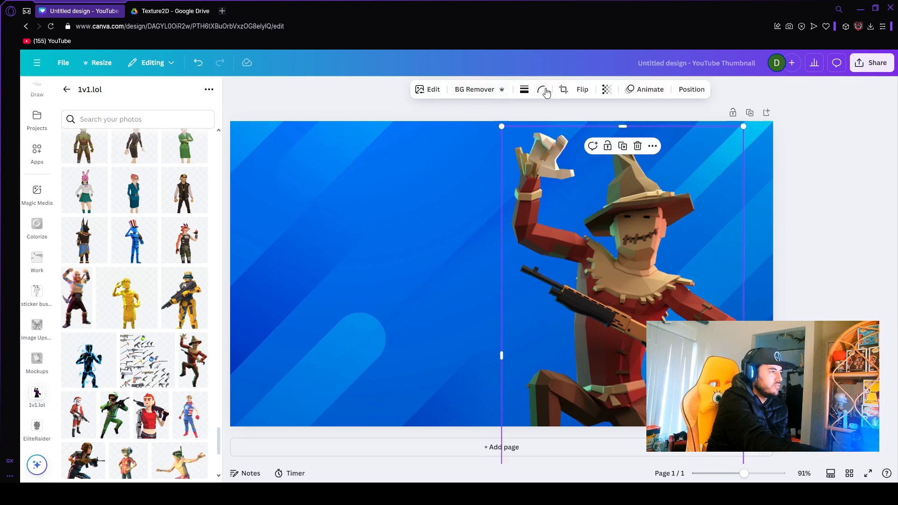
{"action": "left_click", "coordinate": [563, 90]}
{"action": "left_click", "coordinate": [497, 101]}
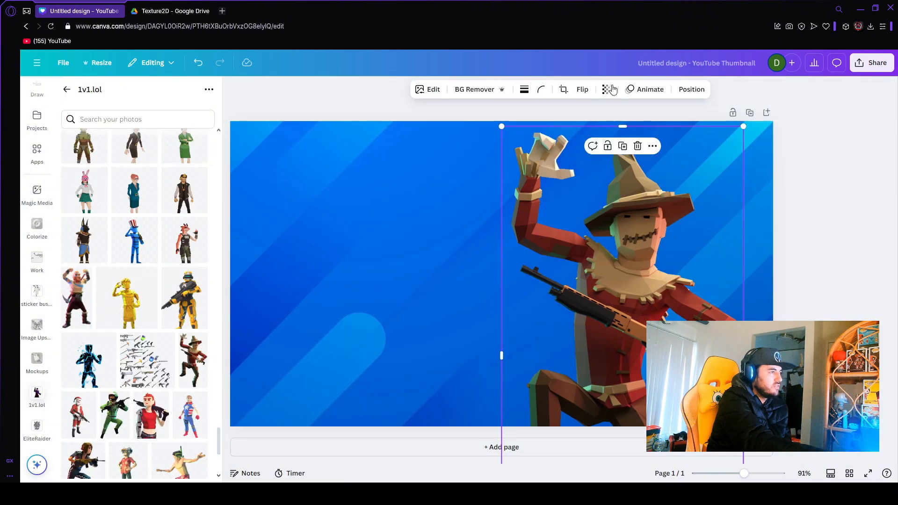
{"action": "left_click", "coordinate": [582, 89]}
{"action": "left_click", "coordinate": [589, 113]}
{"action": "left_click_drag", "start_coordinate": [678, 251], "coordinate": [420, 259]}
{"action": "left_click", "coordinate": [858, 218]}
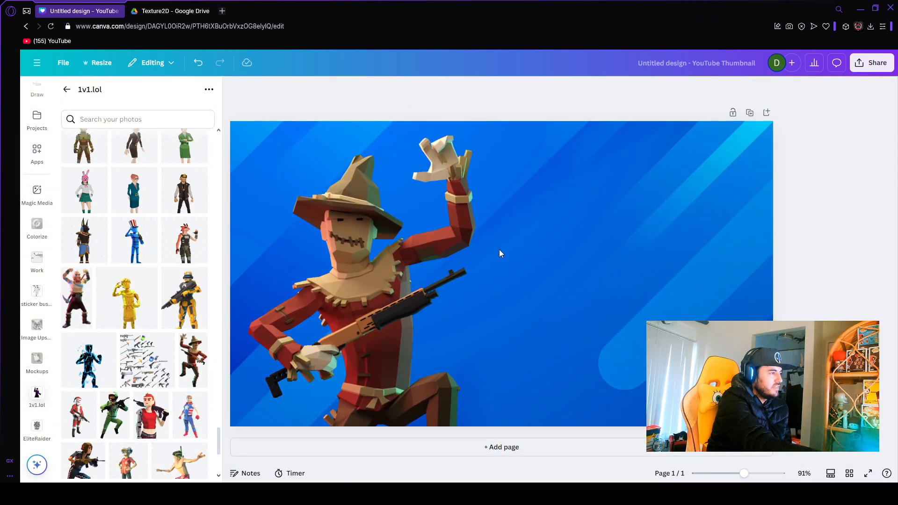
Step: Scale the flipped scarecrow up slightly and reposition it on the left half with its raised hand near the top edge
{"action": "left_click_drag", "start_coordinate": [414, 246], "coordinate": [394, 300]}
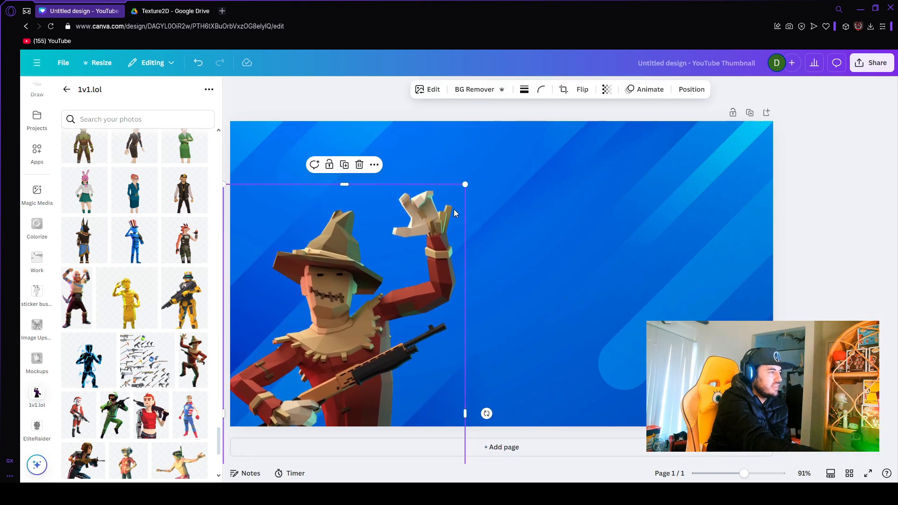
{"action": "left_click_drag", "start_coordinate": [467, 184], "coordinate": [492, 132]}
{"action": "left_click_drag", "start_coordinate": [425, 227], "coordinate": [456, 220]}
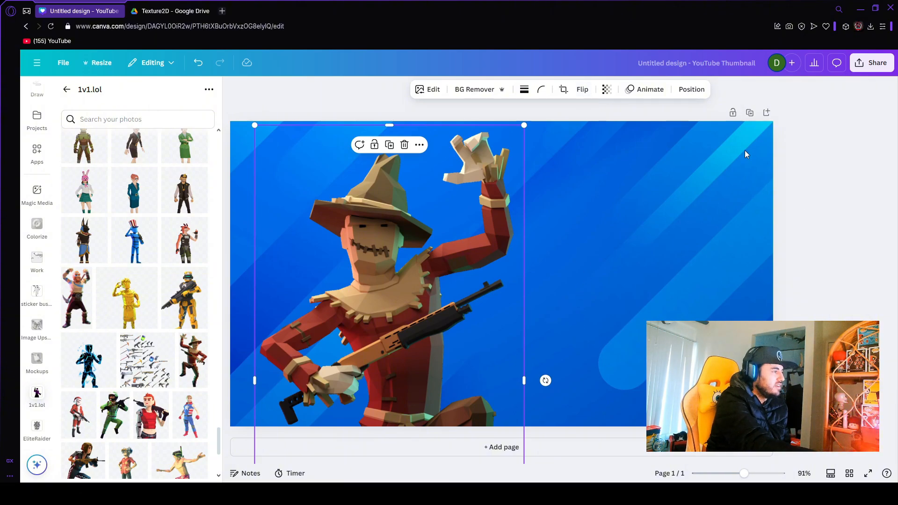
{"action": "left_click_drag", "start_coordinate": [462, 297], "coordinate": [451, 297]}
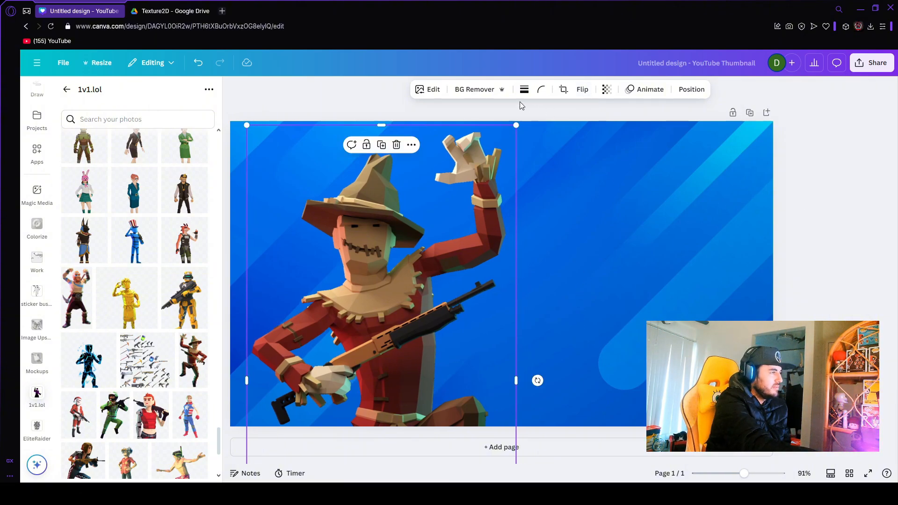
Step: Apply a Drop shadow effect to the scarecrow image
{"action": "left_click", "coordinate": [430, 90]}
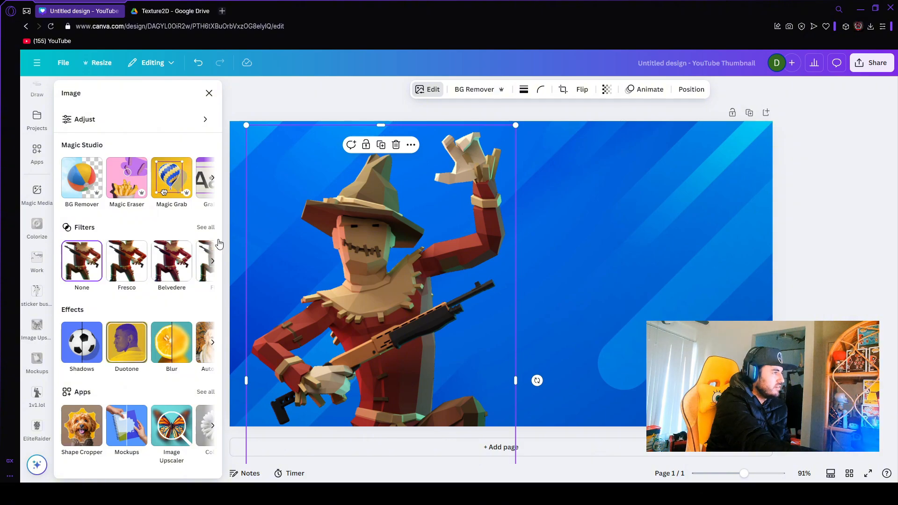
{"action": "left_click", "coordinate": [82, 342]}
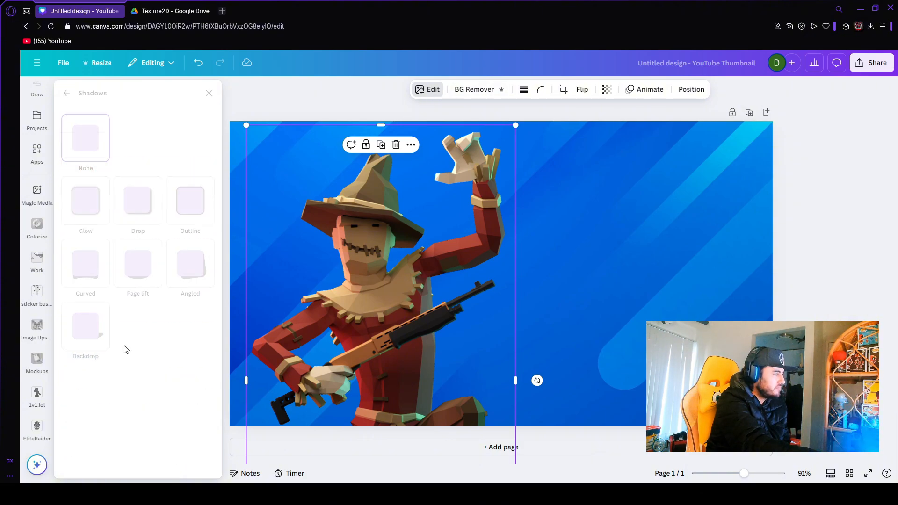
{"action": "left_click", "coordinate": [137, 200]}
Step: Enlarge the shadowed scarecrow further and fit it against the thumbnail's left side, cropped around the waist at the lower edge
{"action": "left_click_drag", "start_coordinate": [437, 248], "coordinate": [435, 243]}
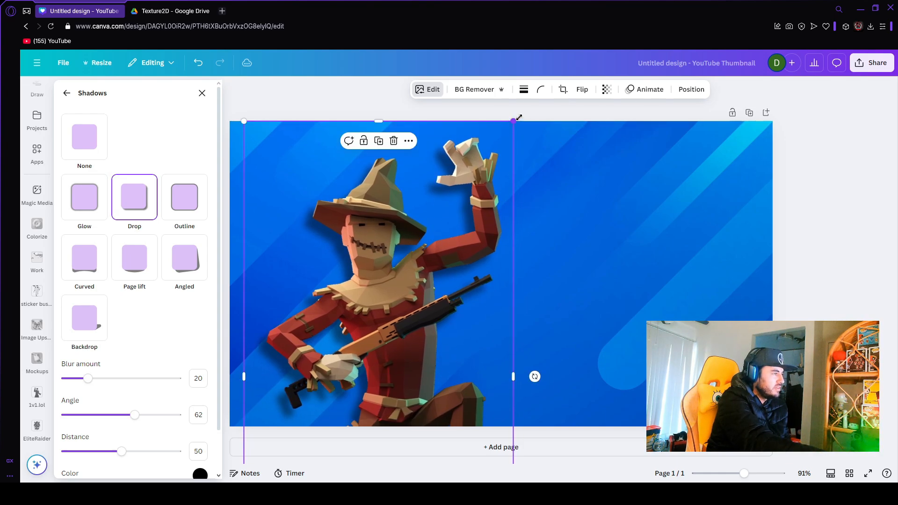
{"action": "left_click_drag", "start_coordinate": [518, 117], "coordinate": [533, 111]}
{"action": "left_click_drag", "start_coordinate": [448, 178], "coordinate": [412, 233]}
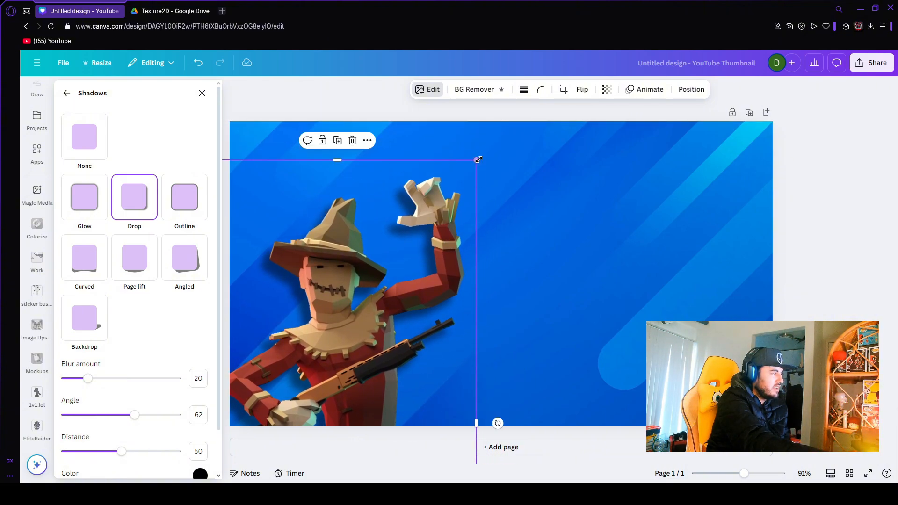
{"action": "left_click_drag", "start_coordinate": [478, 159], "coordinate": [545, 156]}
{"action": "left_click_drag", "start_coordinate": [458, 230], "coordinate": [485, 211]}
{"action": "left_click", "coordinate": [770, 252]}
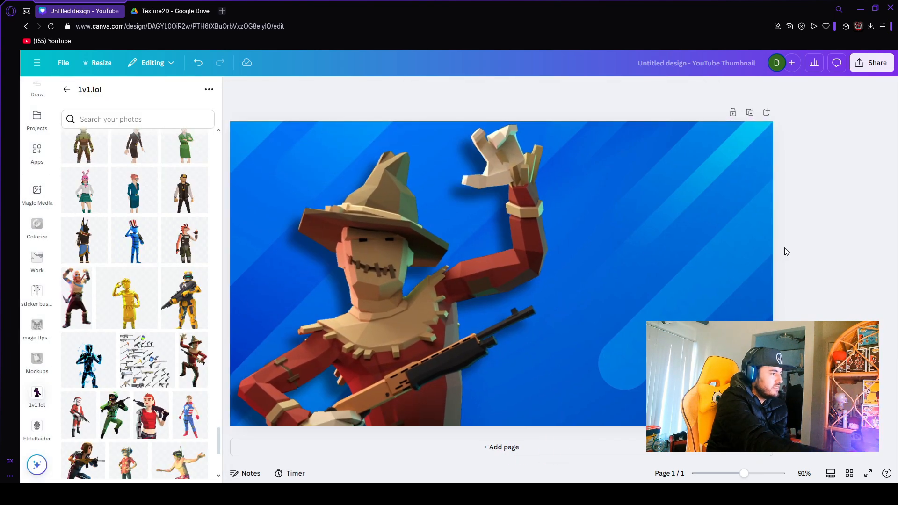
{"action": "left_click_drag", "start_coordinate": [493, 295], "coordinate": [486, 294]}
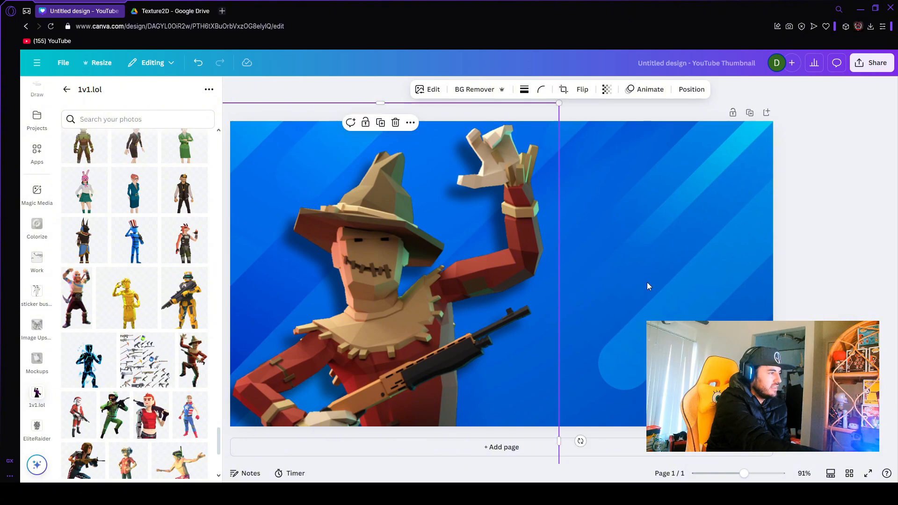
{"action": "left_click", "coordinate": [833, 251]}
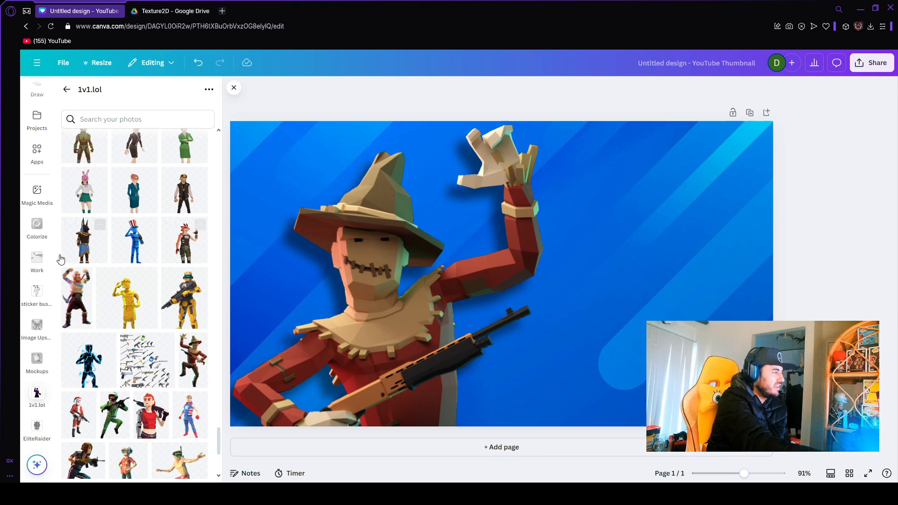
Step: Add a text box beside the scarecrow, enlarged to about size 59.6 and set in the Quandor Ultra Oblique font
{"action": "scroll", "coordinate": [47, 196], "scroll_direction": "up", "scroll_amount": 4}
{"action": "left_click", "coordinate": [37, 163]}
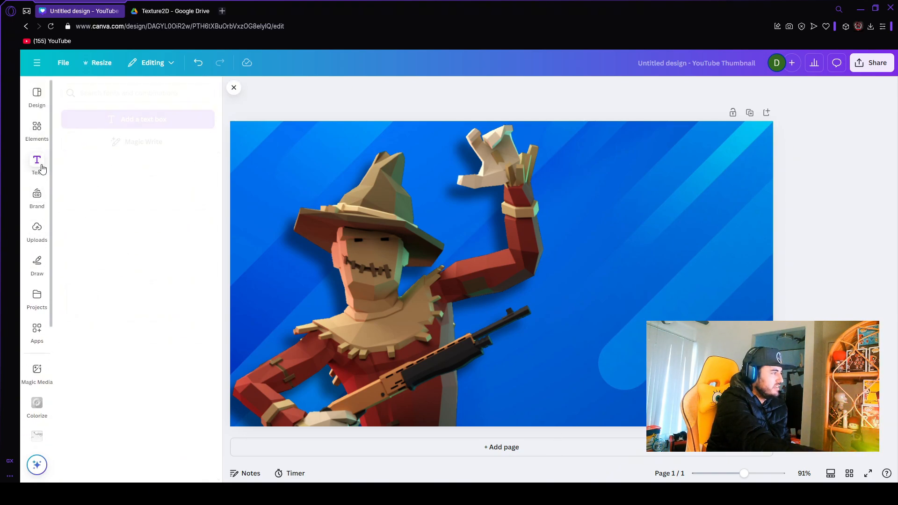
{"action": "left_click", "coordinate": [133, 119]}
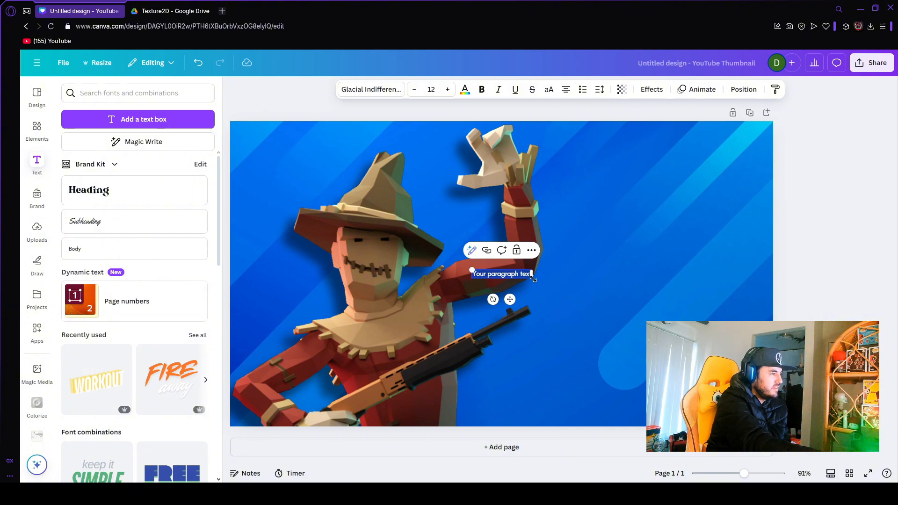
{"action": "left_click_drag", "start_coordinate": [532, 278], "coordinate": [766, 310]}
{"action": "left_click", "coordinate": [369, 89]}
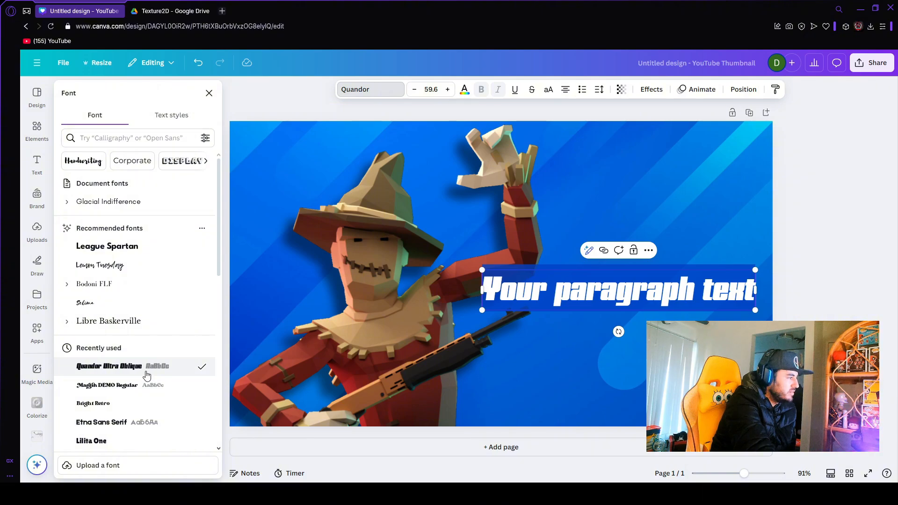
Step: Break the placeholder text into two lines so that "text" sits below "Your paragraph"
{"action": "left_click", "coordinate": [679, 290]}
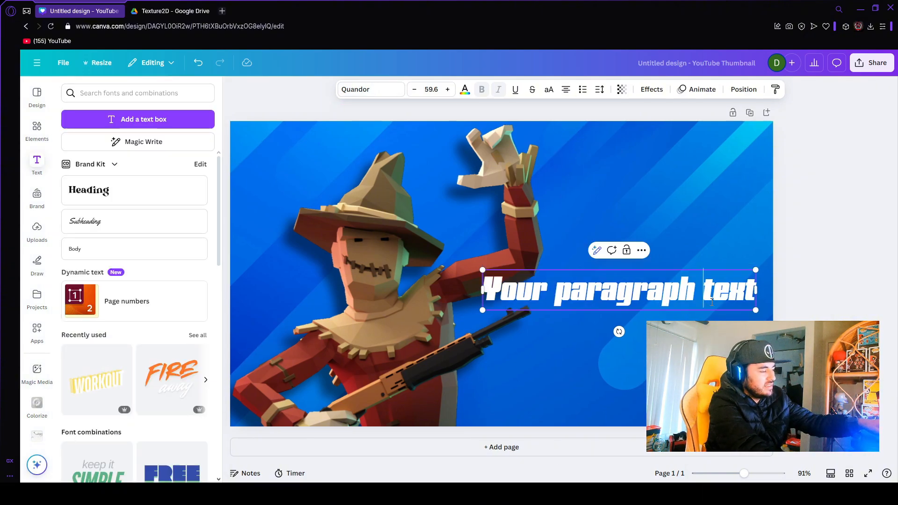
{"action": "key", "text": "Return"}
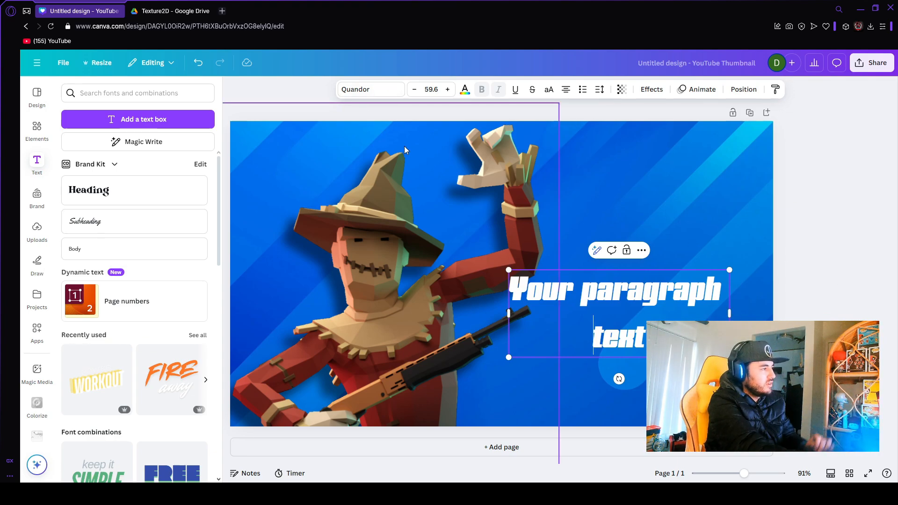
{"action": "left_click", "coordinate": [821, 231]}
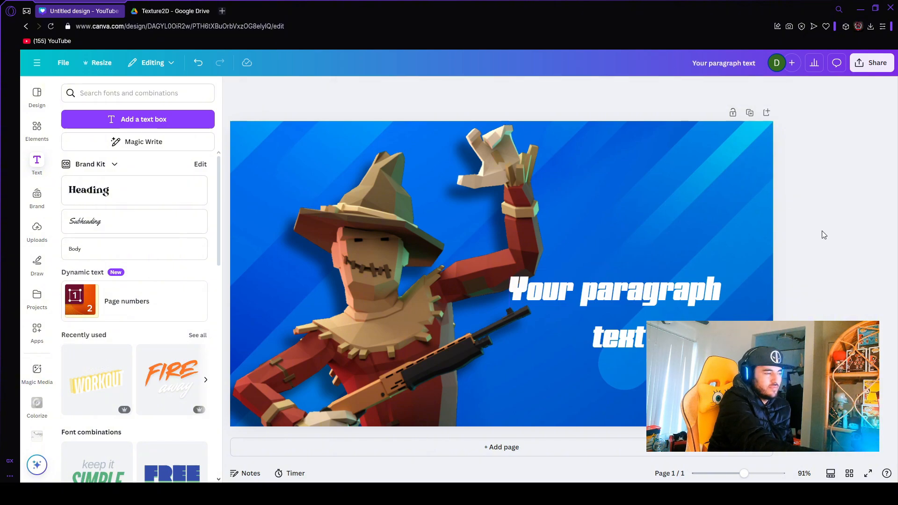
Step: Move the placeholder text up and toward the thumbnail's centre, and enlarge it to about size 67.9
{"action": "left_click", "coordinate": [670, 312]}
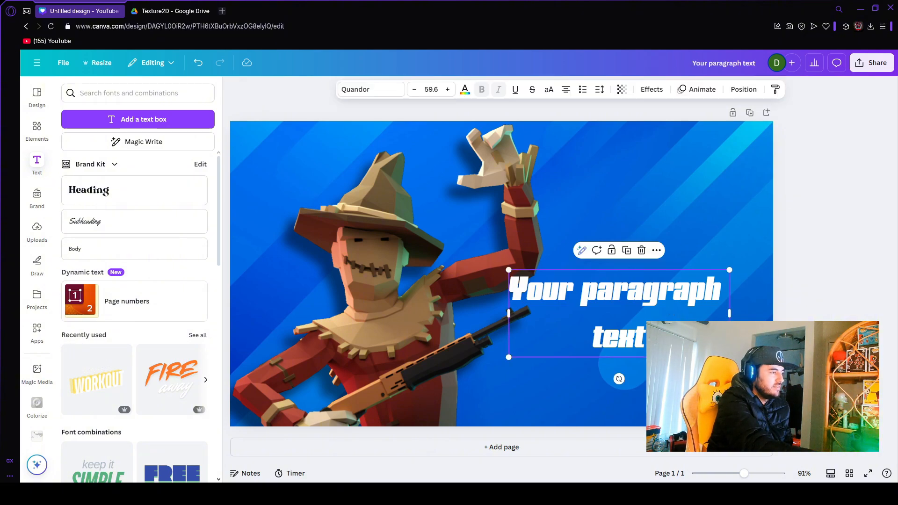
{"action": "left_click_drag", "start_coordinate": [679, 317], "coordinate": [645, 279]}
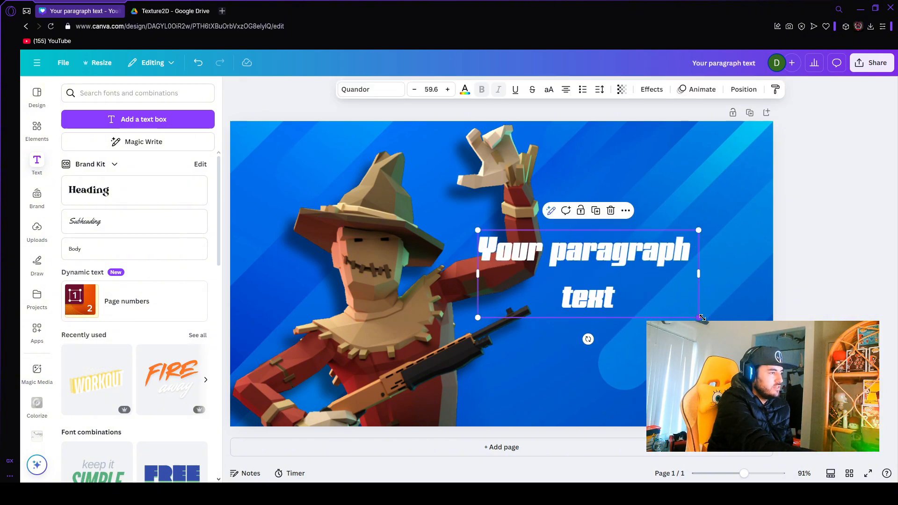
{"action": "left_click_drag", "start_coordinate": [701, 317], "coordinate": [732, 330]}
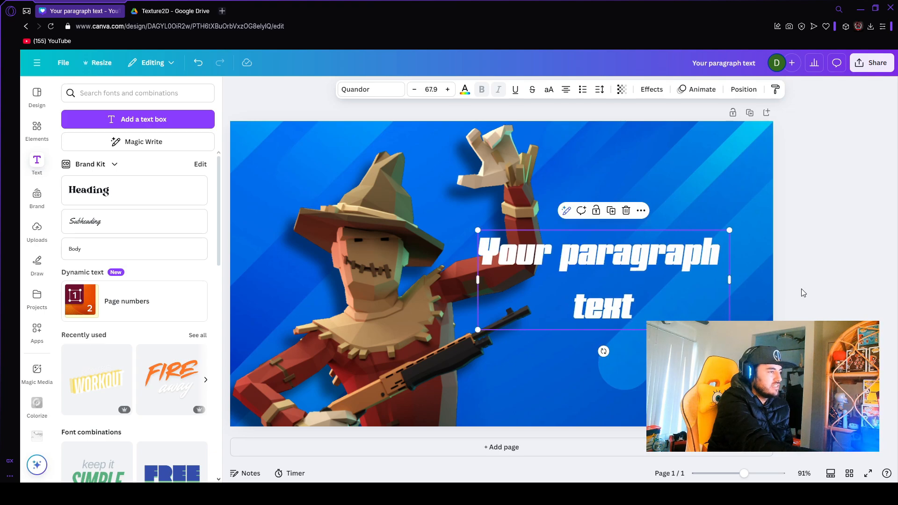
Step: Apply a black Outline effect with thickness 135 to the placeholder text
{"action": "left_click", "coordinate": [559, 256]}
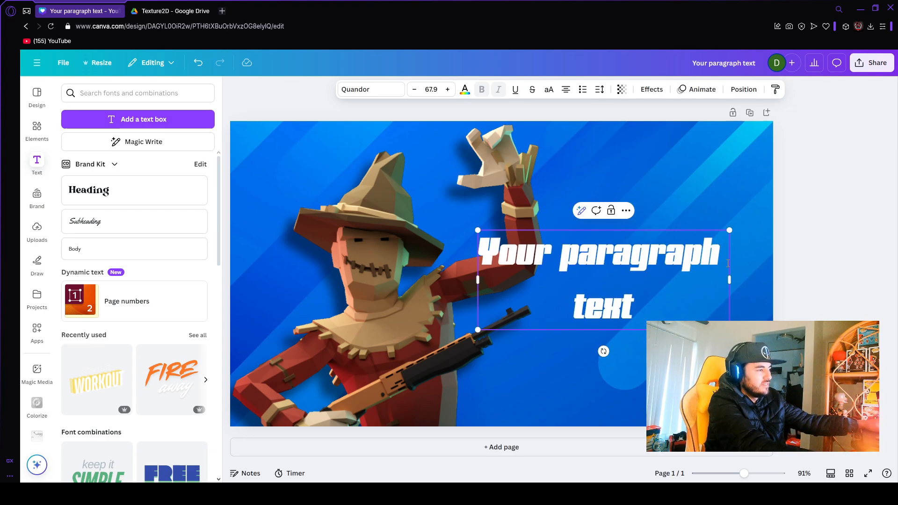
{"action": "left_click", "coordinate": [651, 89]}
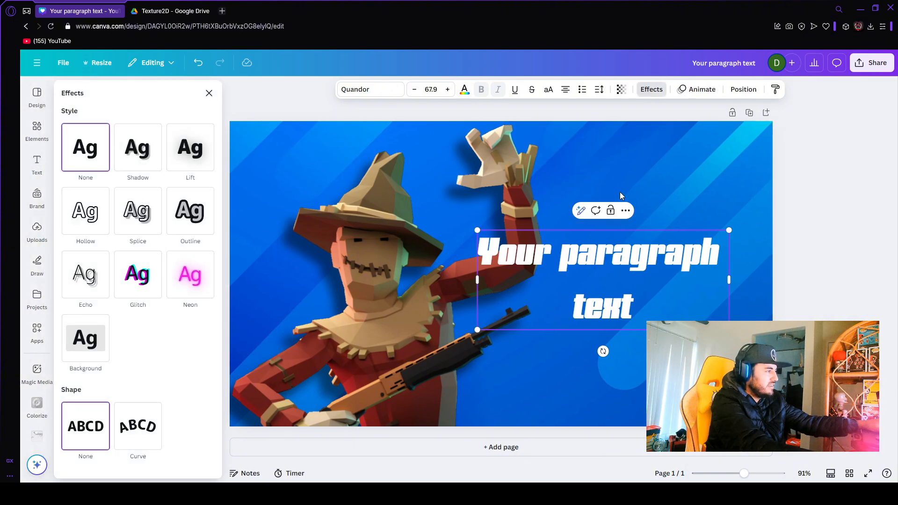
{"action": "left_click", "coordinate": [194, 234]}
{"action": "left_click", "coordinate": [200, 290]}
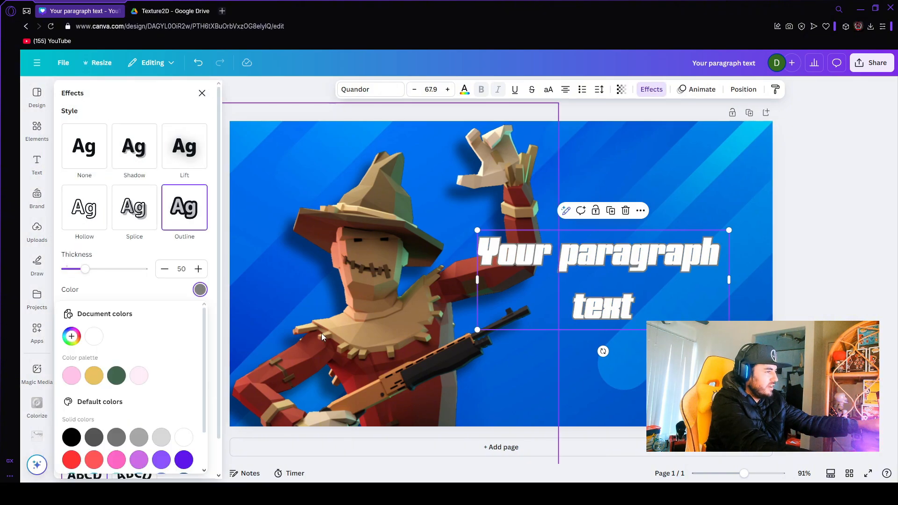
{"action": "left_click", "coordinate": [69, 436]}
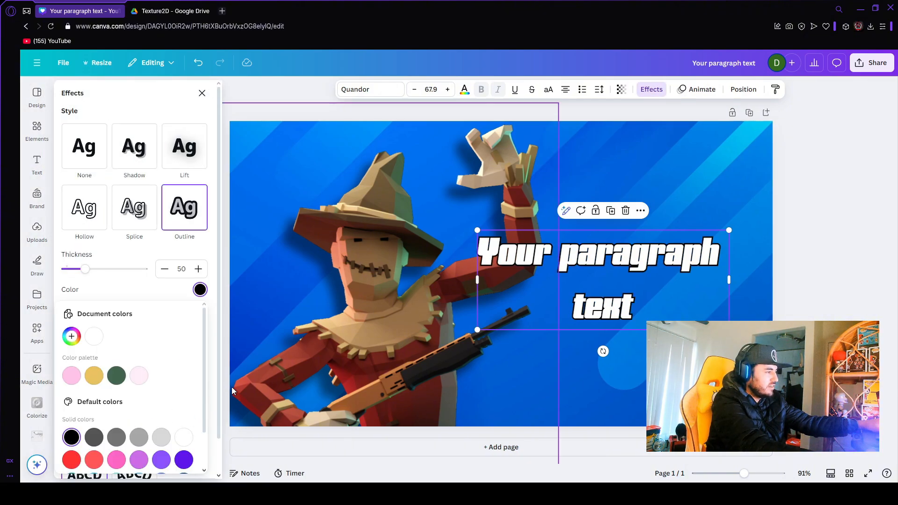
{"action": "left_click_drag", "start_coordinate": [94, 273], "coordinate": [120, 271]}
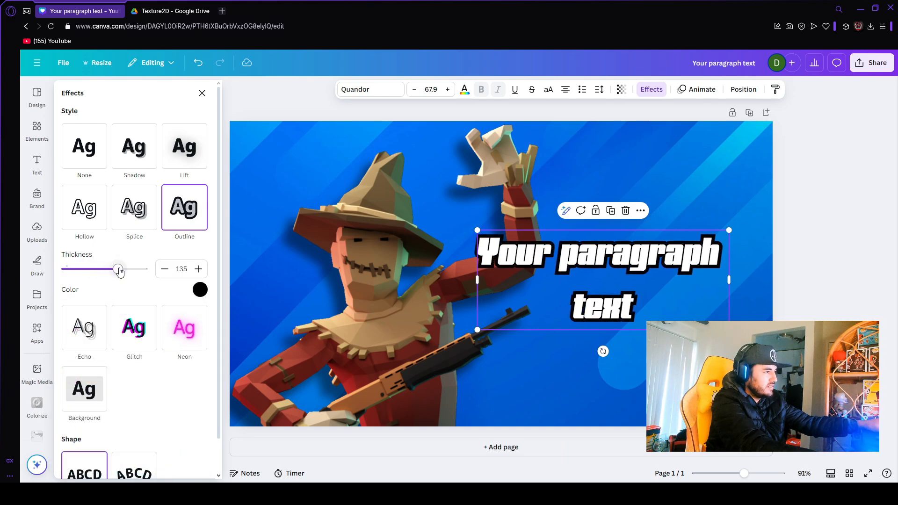
{"action": "left_click", "coordinate": [689, 289]}
{"action": "left_click", "coordinate": [838, 233]}
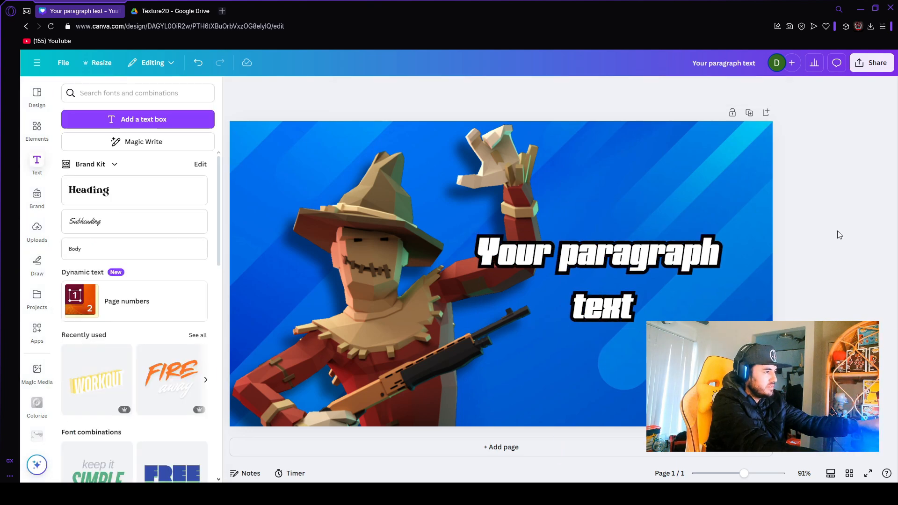
Step: Tighten the placeholder text's line spacing to 1.12 and enlarge it to about size 84.6 near the thumbnail's lower edge
{"action": "left_click_drag", "start_coordinate": [647, 276], "coordinate": [647, 301]}
{"action": "left_click", "coordinate": [599, 90]}
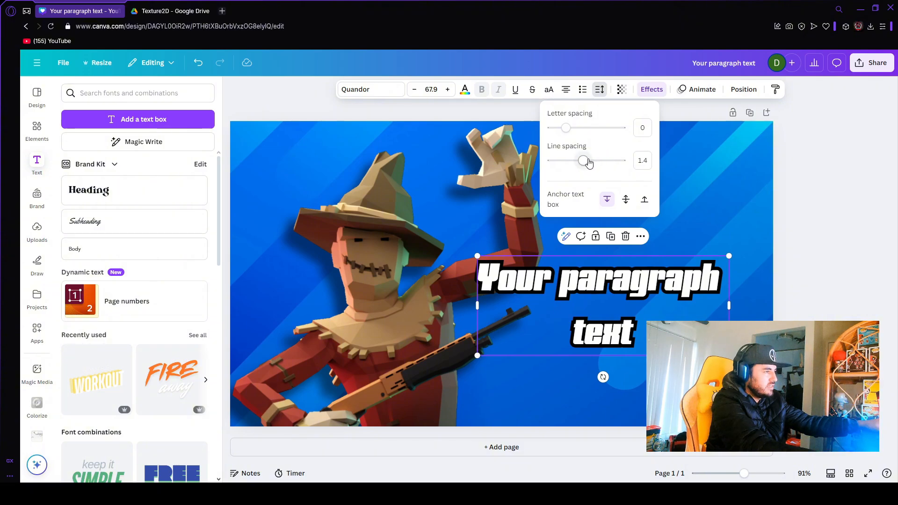
{"action": "left_click_drag", "start_coordinate": [589, 162], "coordinate": [573, 166]}
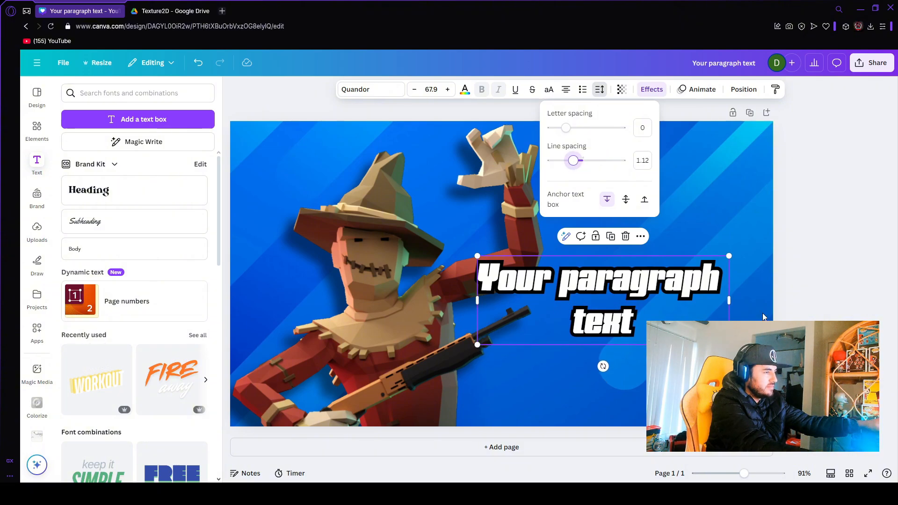
{"action": "left_click", "coordinate": [824, 259]}
{"action": "left_click_drag", "start_coordinate": [653, 292], "coordinate": [654, 333]}
{"action": "left_click_drag", "start_coordinate": [728, 386], "coordinate": [790, 406]}
Step: Replace the placeholder text with "Solo Scrims" and move the title into the thumbnail's lower-right corner
{"action": "left_click_drag", "start_coordinate": [678, 380], "coordinate": [489, 326]}
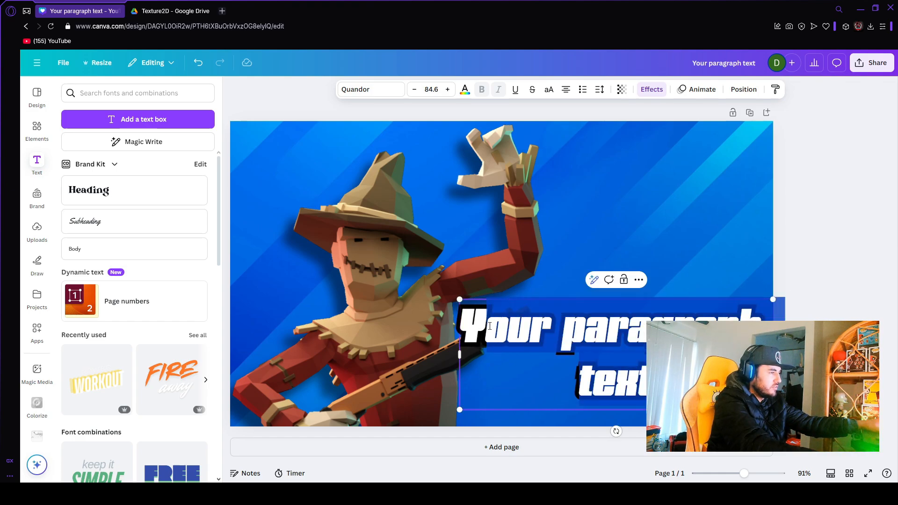
{"action": "type", "text": "So"}
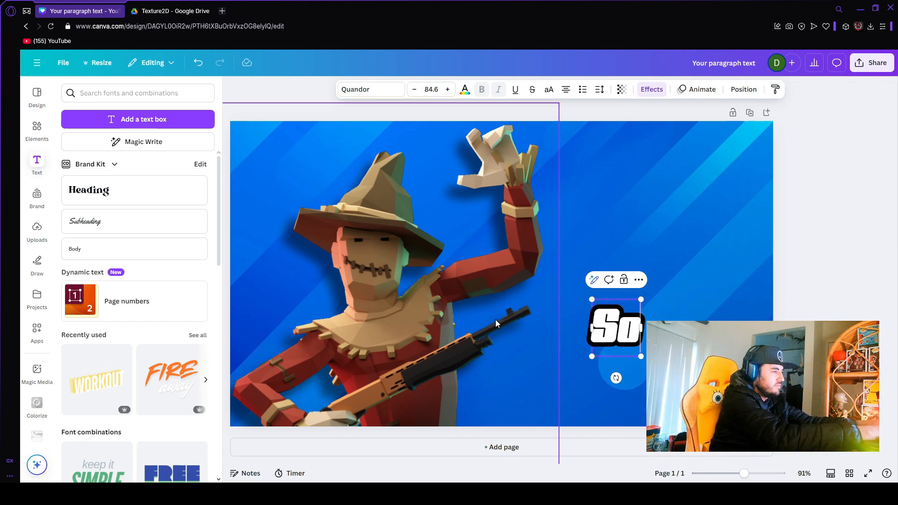
{"action": "type", "text": "lo Scrims"}
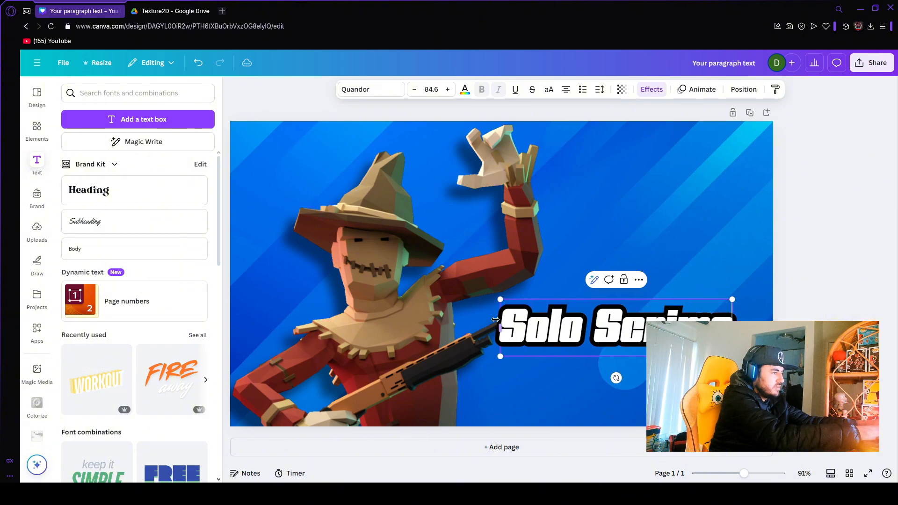
{"action": "left_click", "coordinate": [846, 274]}
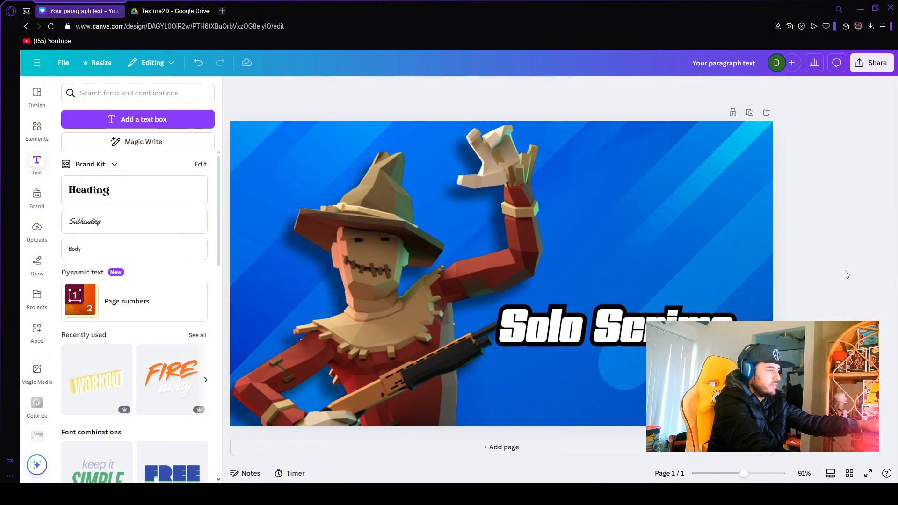
{"action": "left_click_drag", "start_coordinate": [616, 326], "coordinate": [692, 365]}
{"action": "left_click", "coordinate": [807, 250]}
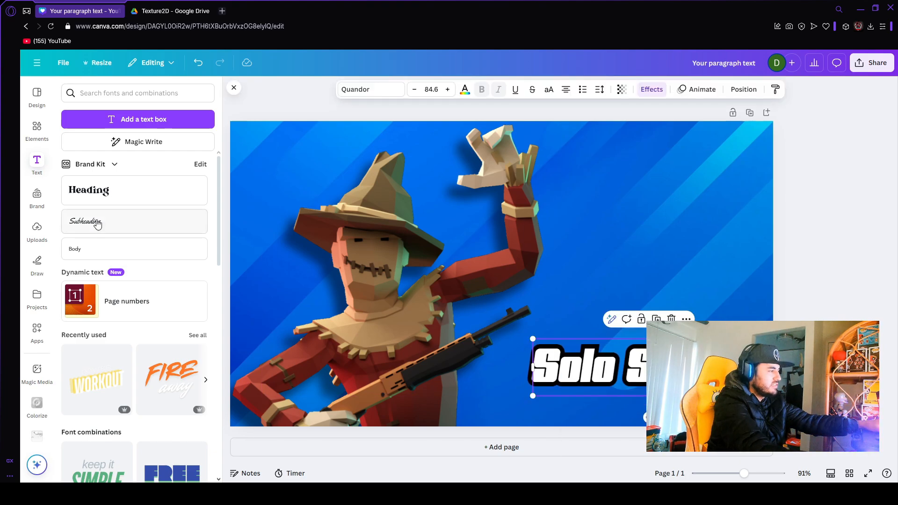
Step: Add the uploaded "Raider's 1v1.lol Competitive" logo to the thumbnail and place it above the Solo Scrims title
{"action": "left_click", "coordinate": [36, 128]}
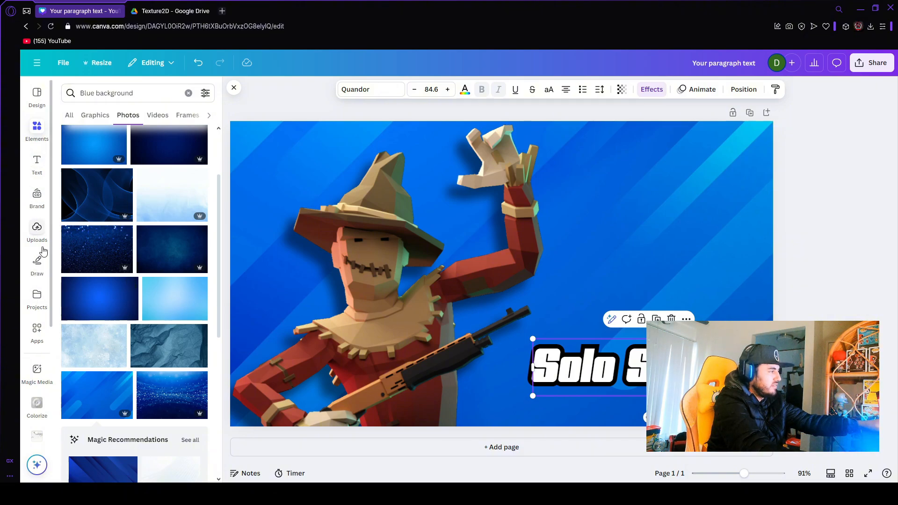
{"action": "left_click", "coordinate": [37, 233]}
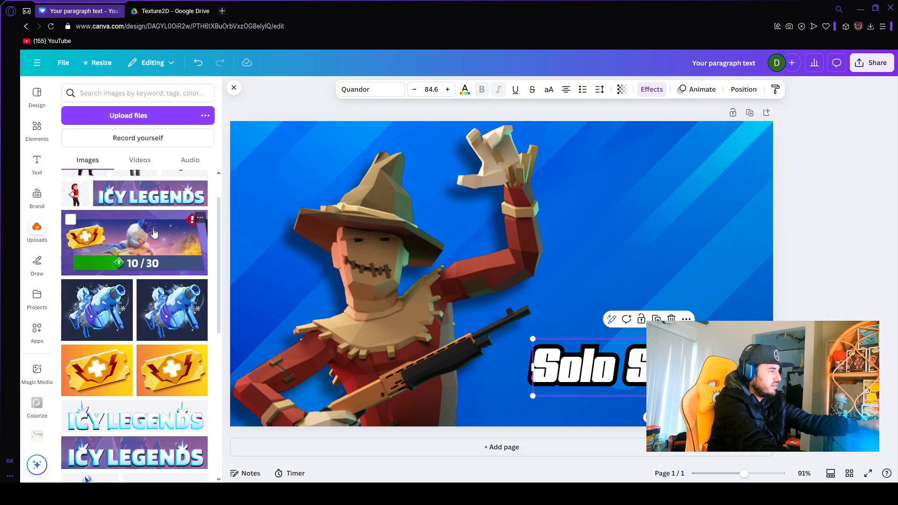
{"action": "left_click", "coordinate": [185, 204]}
{"action": "left_click_drag", "start_coordinate": [496, 263], "coordinate": [659, 234]}
{"action": "left_click", "coordinate": [865, 189]}
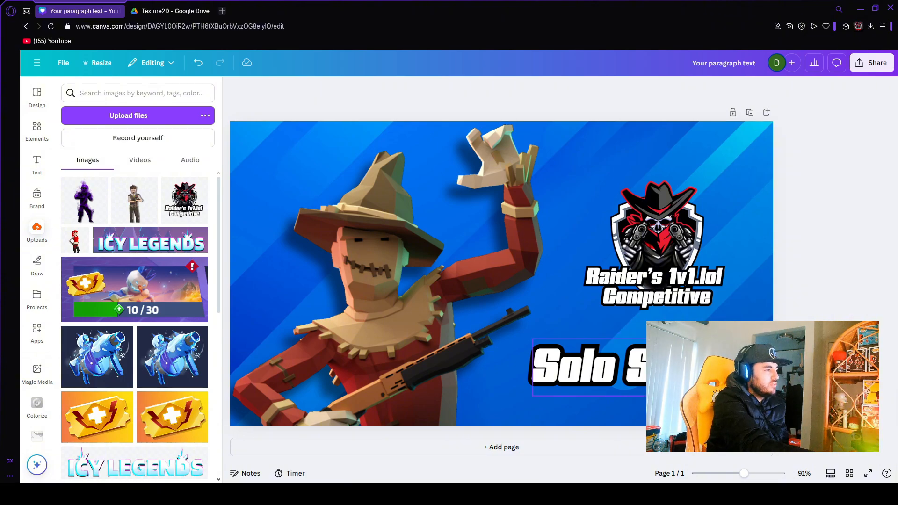
{"action": "left_click_drag", "start_coordinate": [664, 365], "coordinate": [668, 365]}
{"action": "left_click", "coordinate": [794, 290]}
Step: Apply a Glow shadow to the Raider's logo and enlarge it, keeping it centred above the title
{"action": "left_click", "coordinate": [657, 259]}
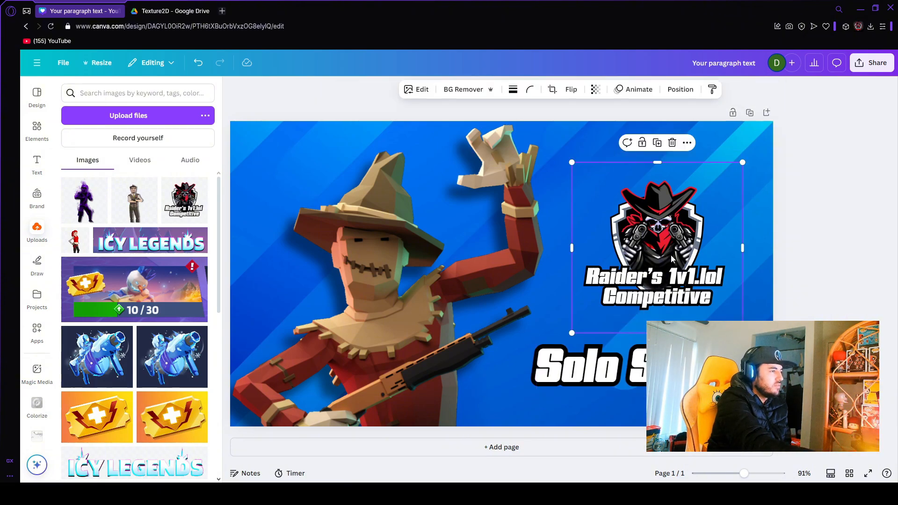
{"action": "left_click", "coordinate": [421, 89]}
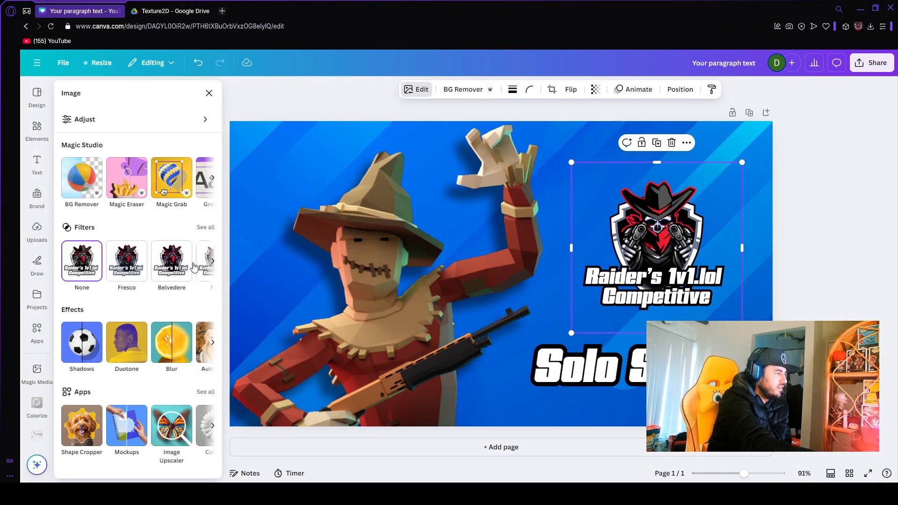
{"action": "left_click", "coordinate": [82, 343]}
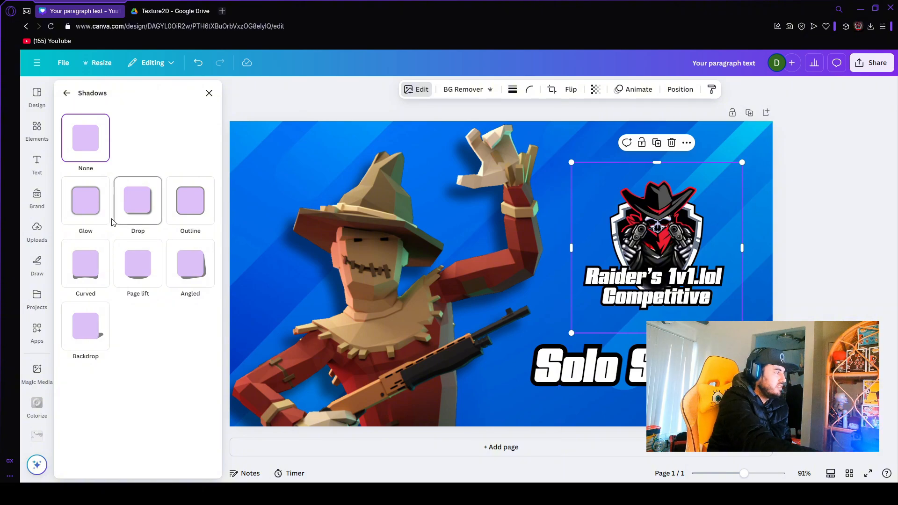
{"action": "left_click", "coordinate": [86, 206]}
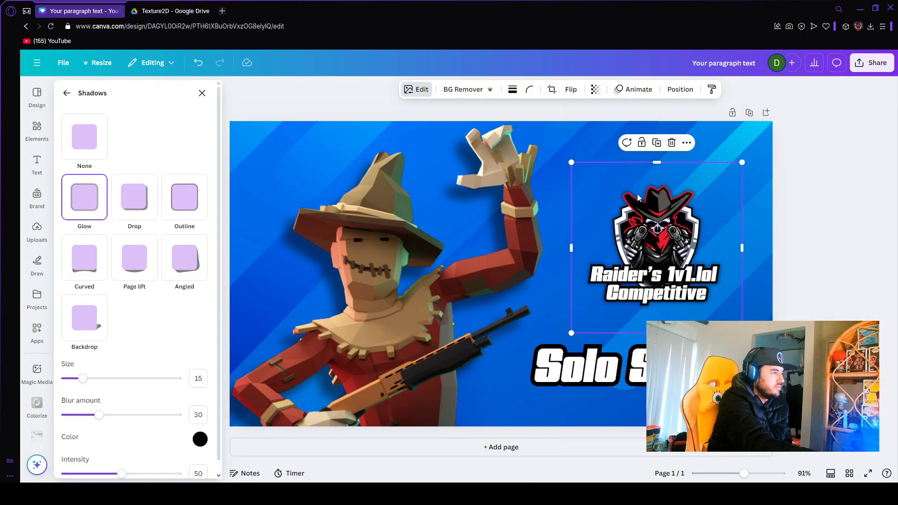
{"action": "left_click_drag", "start_coordinate": [741, 333], "coordinate": [779, 371]}
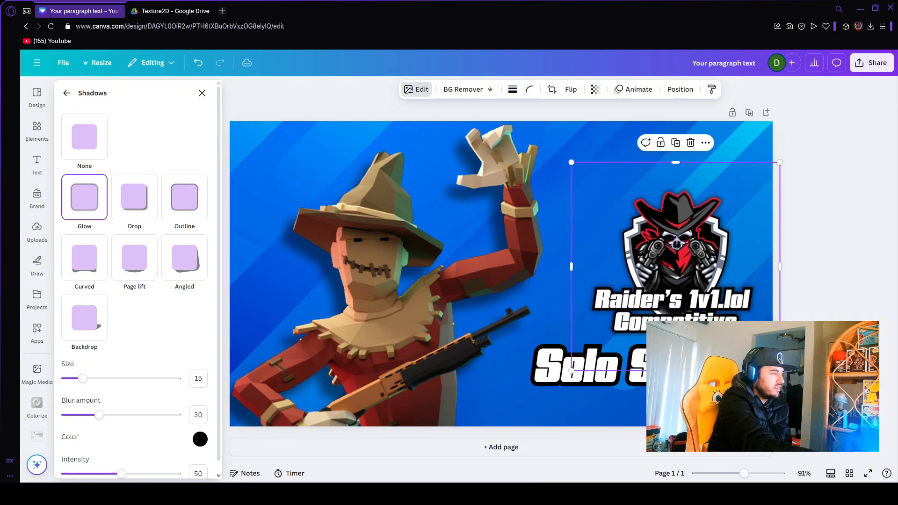
{"action": "left_click_drag", "start_coordinate": [751, 316], "coordinate": [727, 300]}
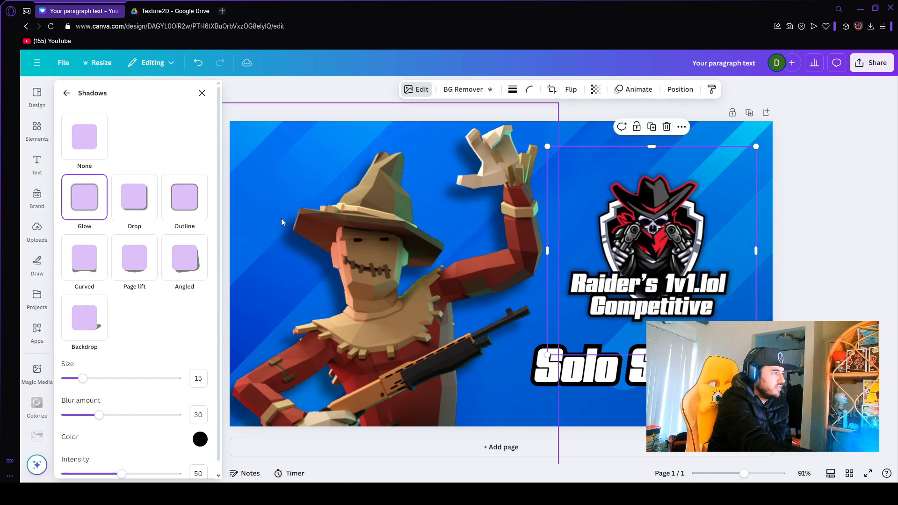
Step: Set the logo glow's size to 46 and its intensity to 57
{"action": "scroll", "coordinate": [94, 378], "scroll_direction": "down", "scroll_amount": 1}
{"action": "left_click_drag", "start_coordinate": [83, 366], "coordinate": [116, 371]}
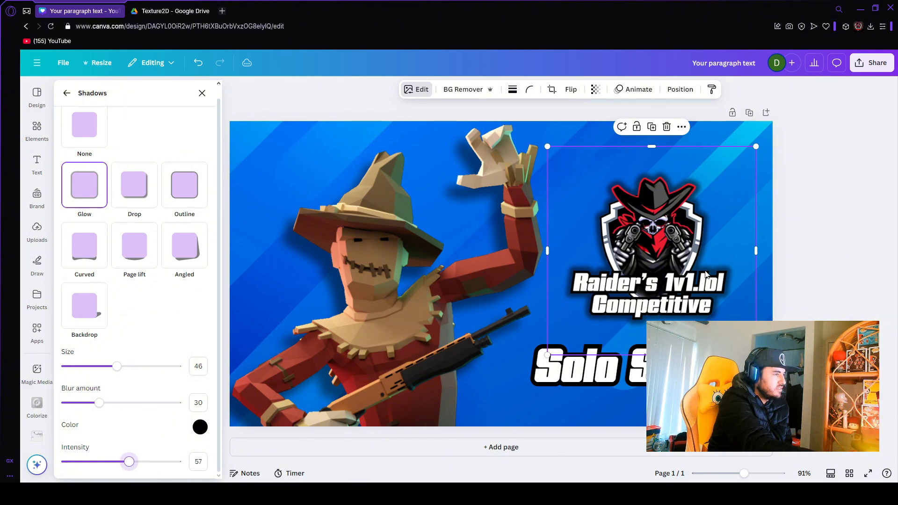
{"action": "left_click", "coordinate": [804, 221]}
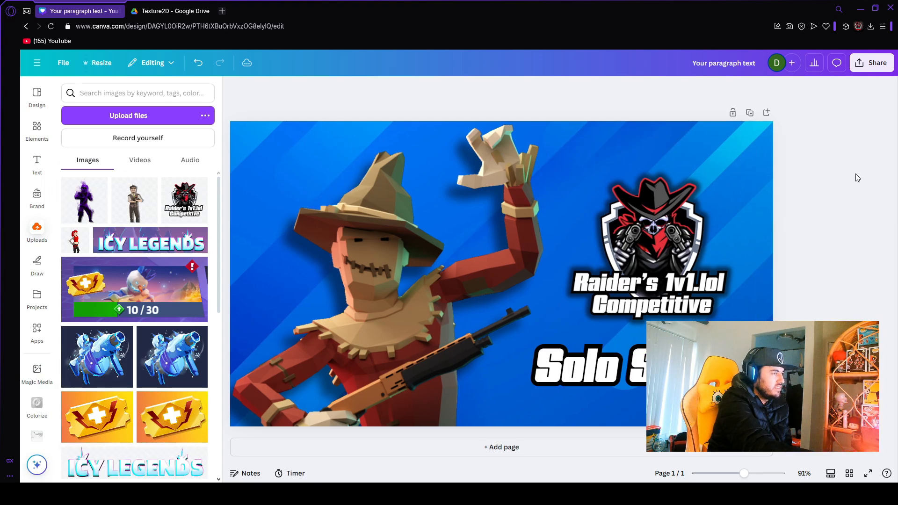
{"action": "left_click", "coordinate": [681, 239]}
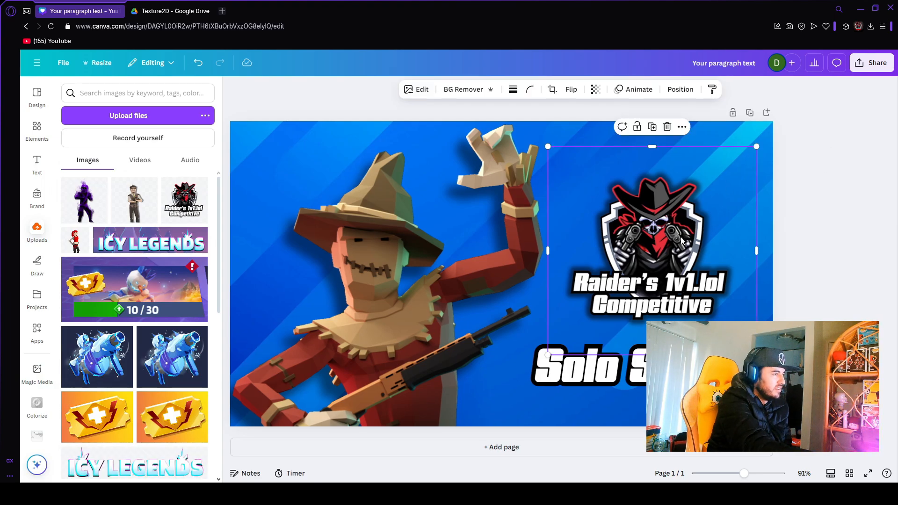
{"action": "left_click", "coordinate": [833, 203]}
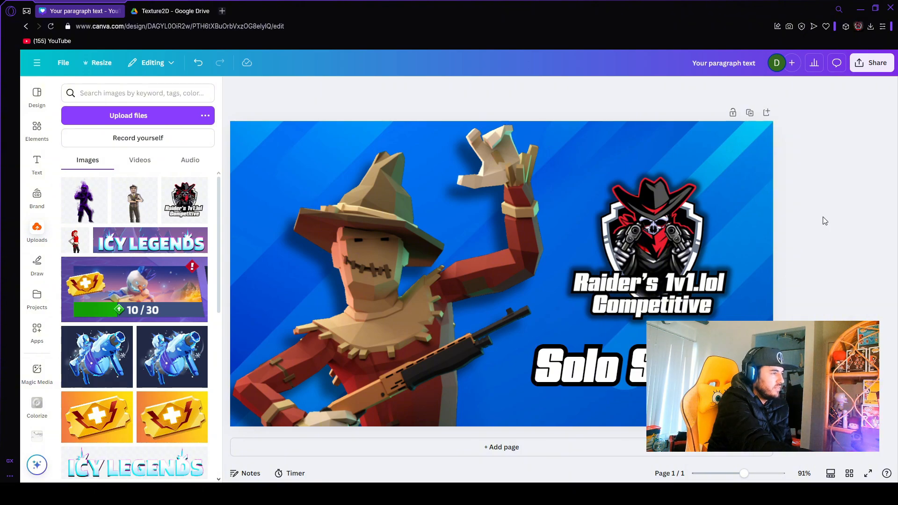
Step: Enlarge the Raider's logo slightly above the title and shift the scarecrow a little to the left to make room
{"action": "left_click", "coordinate": [681, 262]}
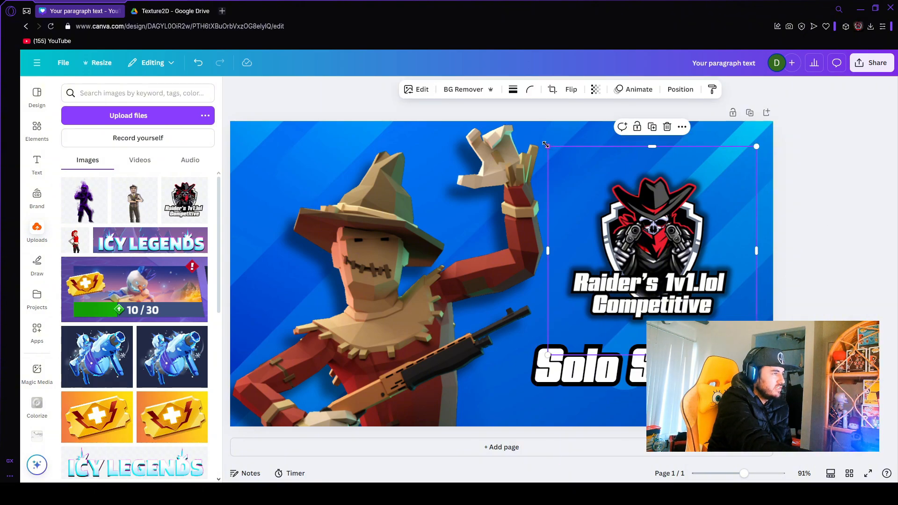
{"action": "left_click_drag", "start_coordinate": [545, 144], "coordinate": [521, 140]}
{"action": "left_click_drag", "start_coordinate": [461, 235], "coordinate": [445, 235]}
{"action": "left_click", "coordinate": [840, 211]}
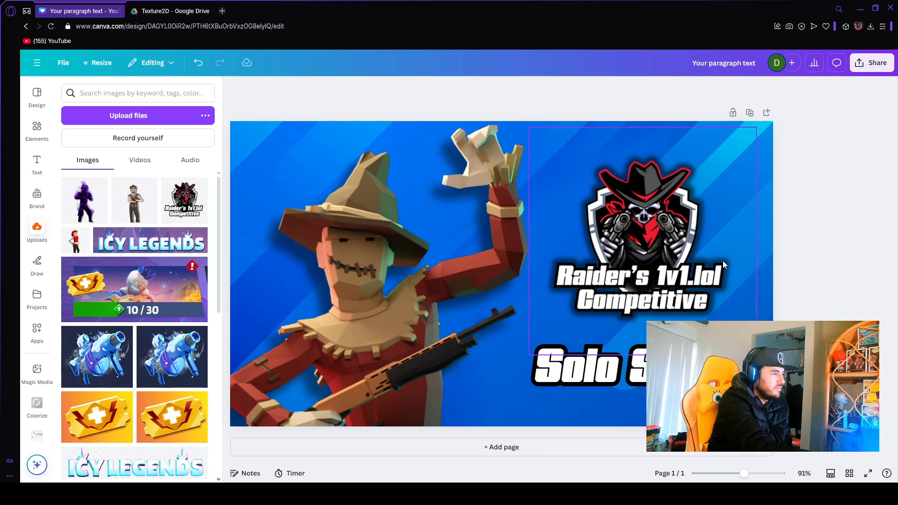
{"action": "left_click_drag", "start_coordinate": [722, 265], "coordinate": [730, 264]}
{"action": "left_click", "coordinate": [846, 233]}
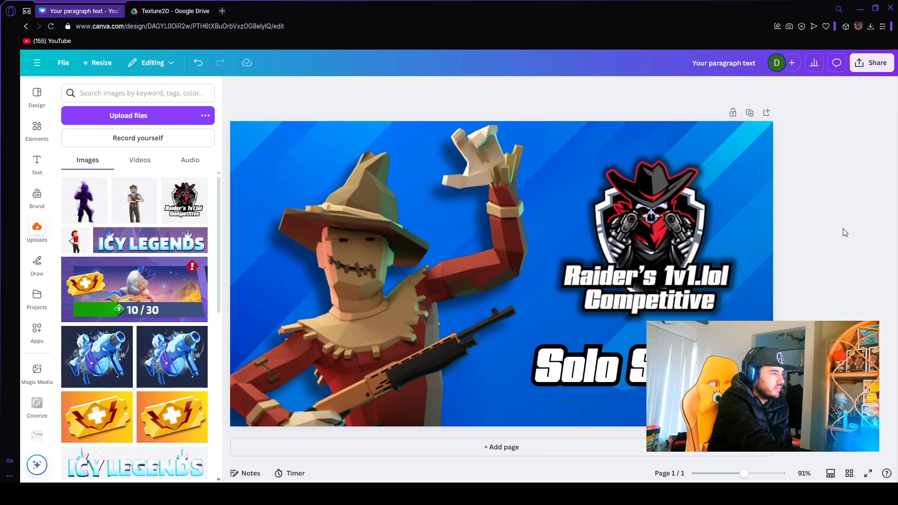
{"action": "left_click", "coordinate": [589, 365]}
{"action": "left_click", "coordinate": [837, 278]}
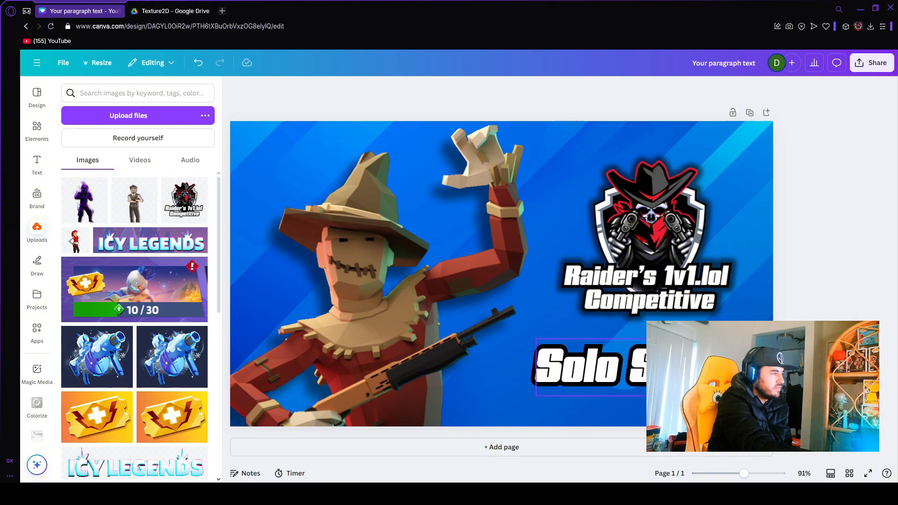
{"action": "left_click", "coordinate": [664, 367]}
{"action": "left_click", "coordinate": [830, 201]}
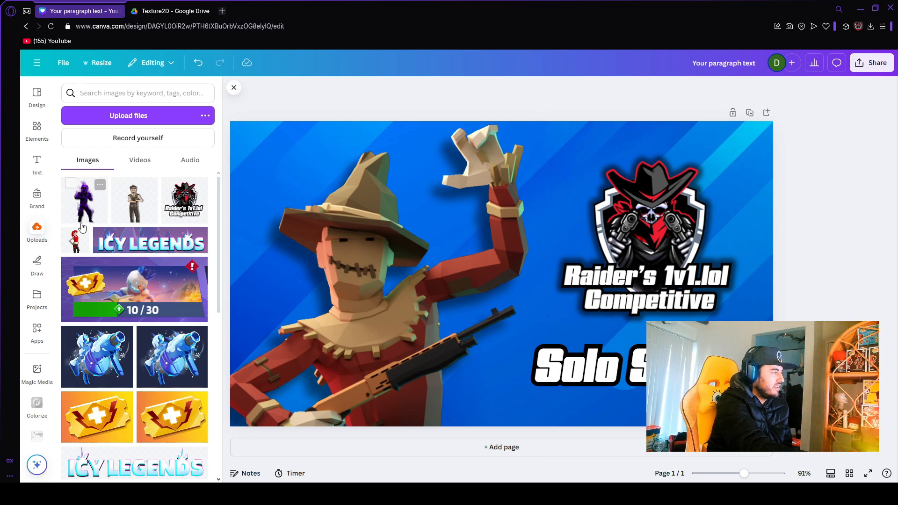
Step: Search the element graphics for "1st place" and add the gold 1st trophy with laurel branches to the thumbnail
{"action": "left_click", "coordinate": [36, 129]}
{"action": "left_click", "coordinate": [120, 93]}
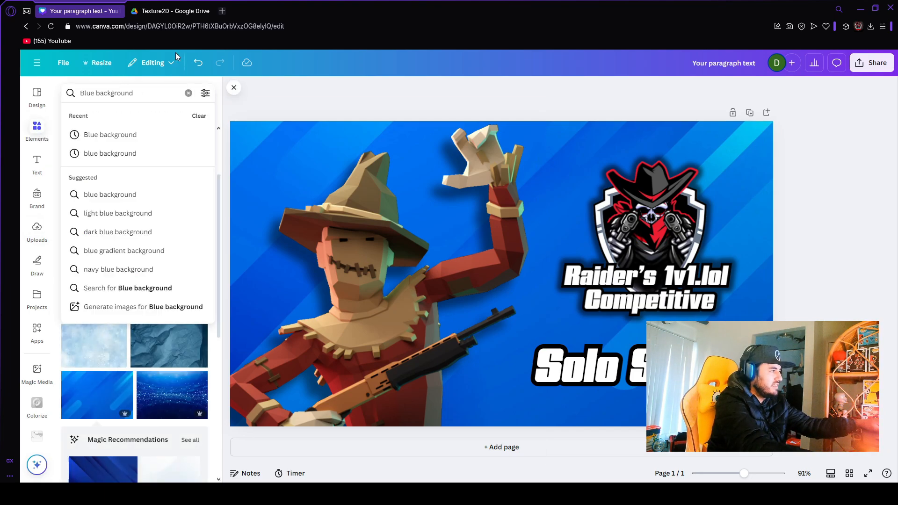
{"action": "left_click", "coordinate": [188, 94]}
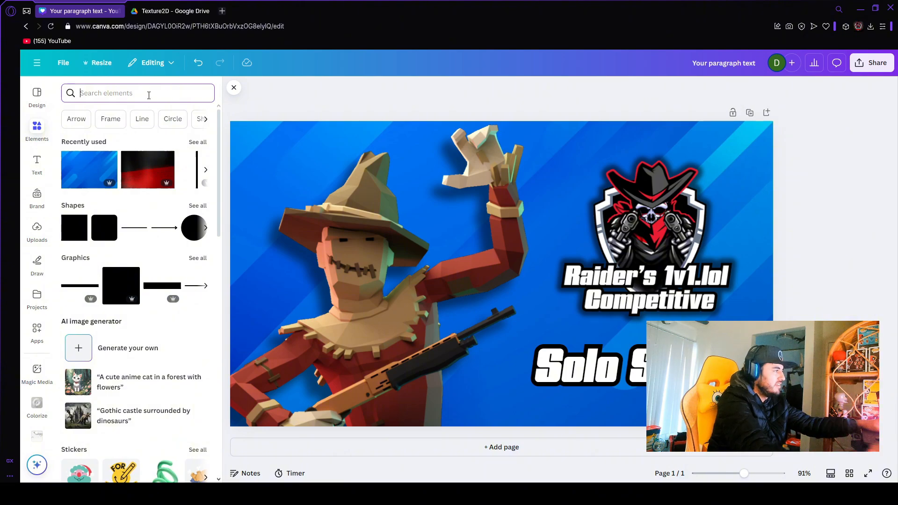
{"action": "type", "text": "1st place"}
{"action": "key", "text": "Return"}
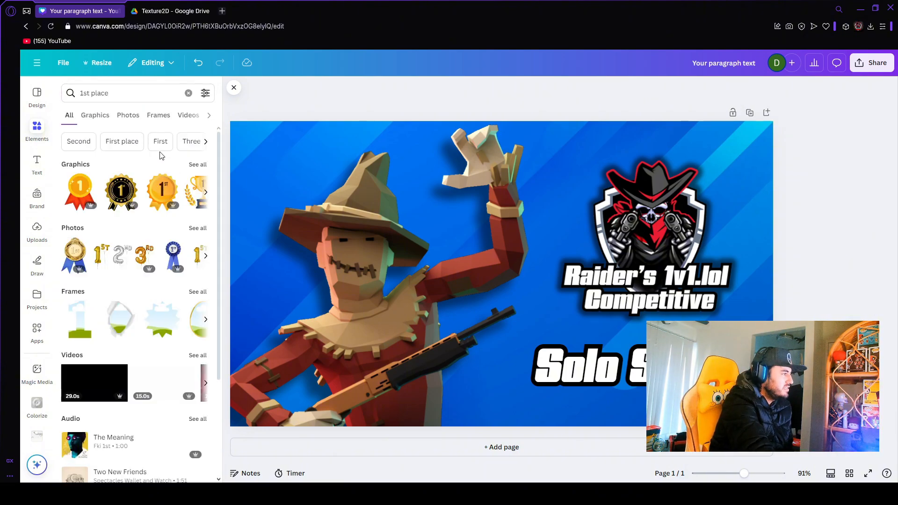
{"action": "left_click", "coordinate": [195, 164]}
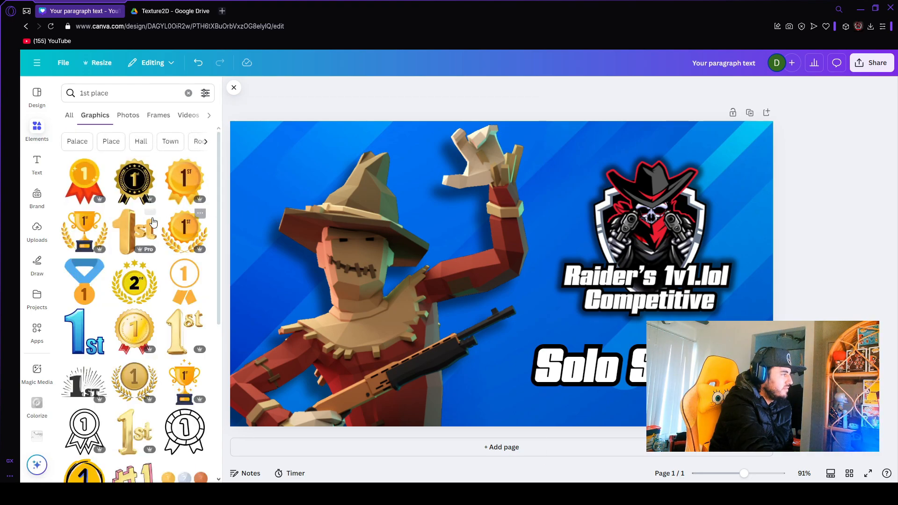
{"action": "left_click", "coordinate": [86, 241]}
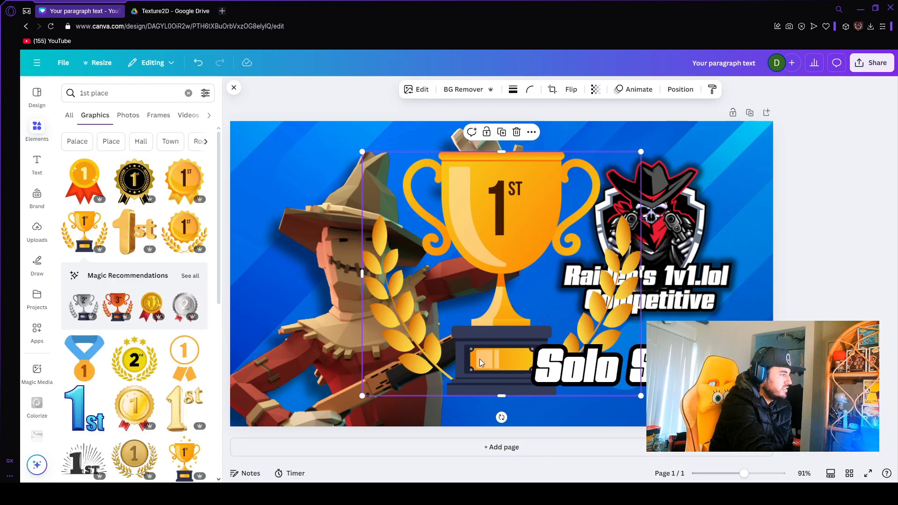
Step: Shrink the trophy and try it at the lower centre beside the Solo Scrims title, undoing the misplaced moves
{"action": "left_click_drag", "start_coordinate": [641, 396], "coordinate": [504, 278]}
{"action": "left_click_drag", "start_coordinate": [468, 224], "coordinate": [533, 421]}
{"action": "left_click", "coordinate": [865, 240]}
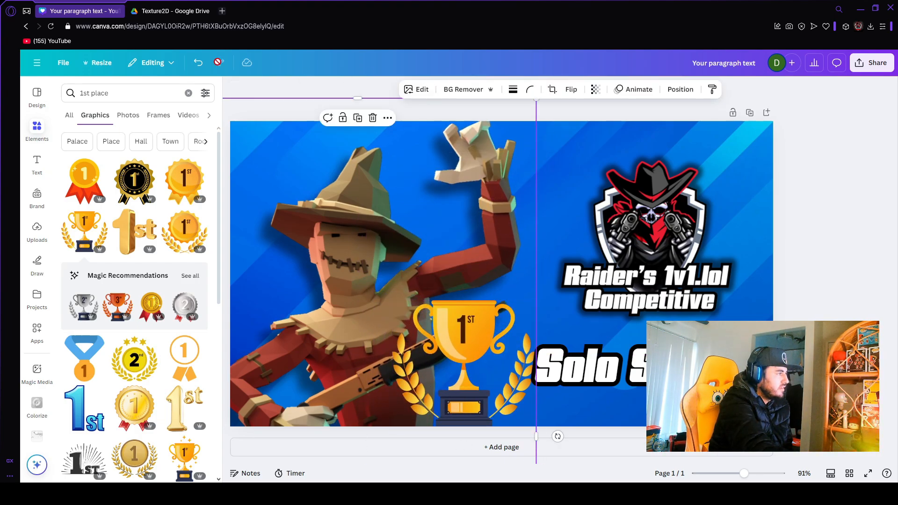
{"action": "left_click", "coordinate": [197, 66]}
{"action": "left_click", "coordinate": [198, 65]}
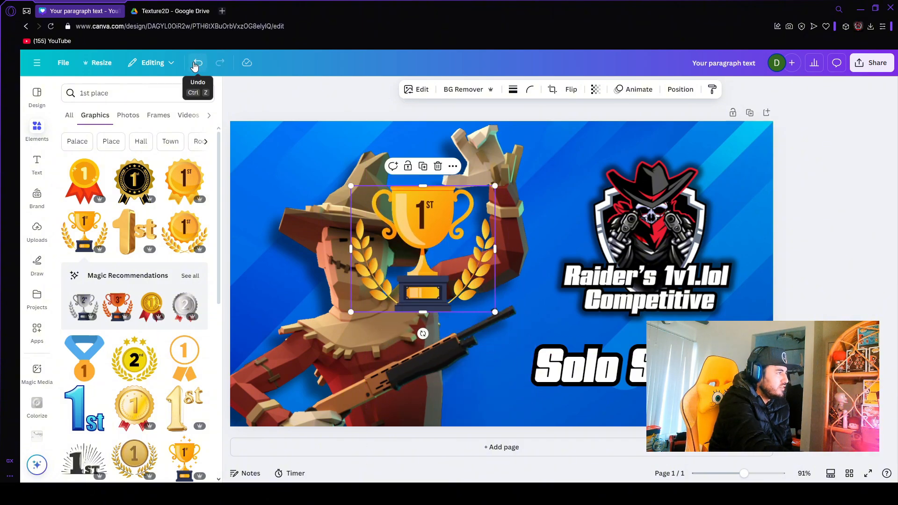
{"action": "key", "text": "ctrl+z"}
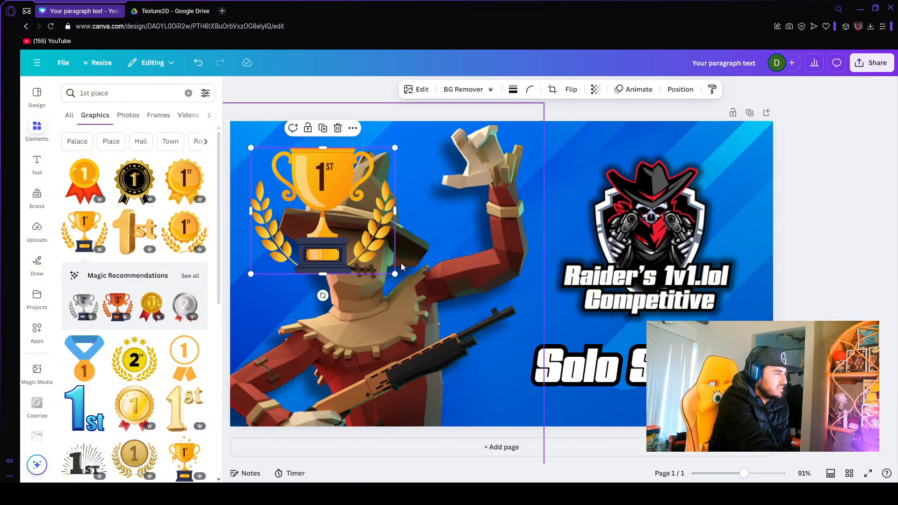
Step: Shrink the trophy into the thumbnail's upper-left corner and apply an Outline shadow to it
{"action": "left_click_drag", "start_coordinate": [394, 273], "coordinate": [284, 179]}
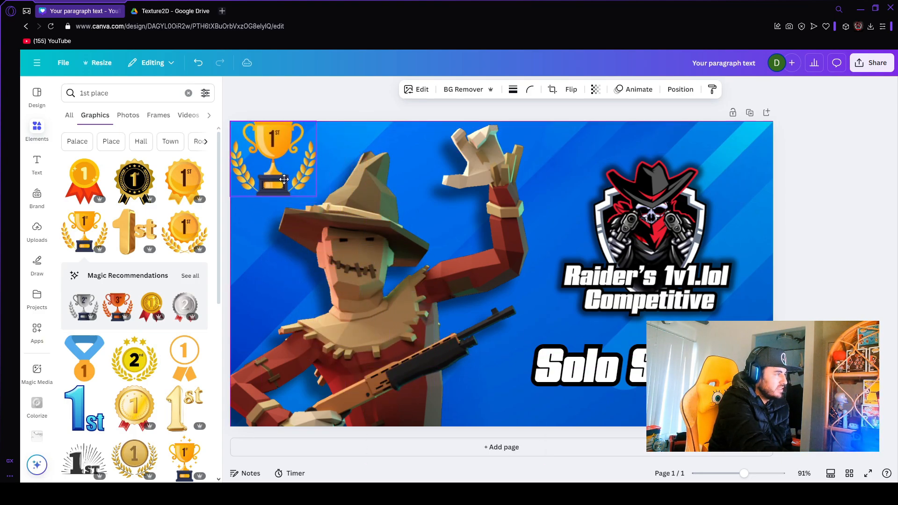
{"action": "left_click", "coordinate": [851, 190]}
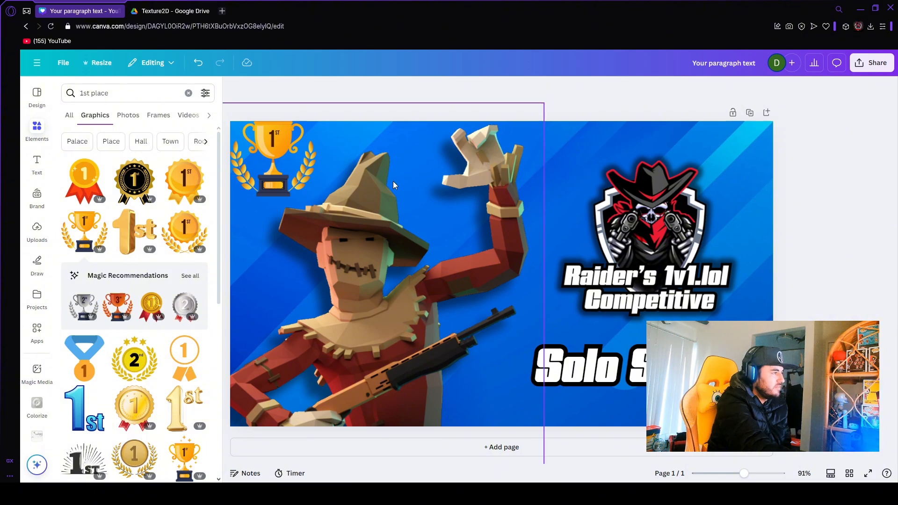
{"action": "left_click", "coordinate": [259, 173]}
{"action": "left_click", "coordinate": [418, 97]}
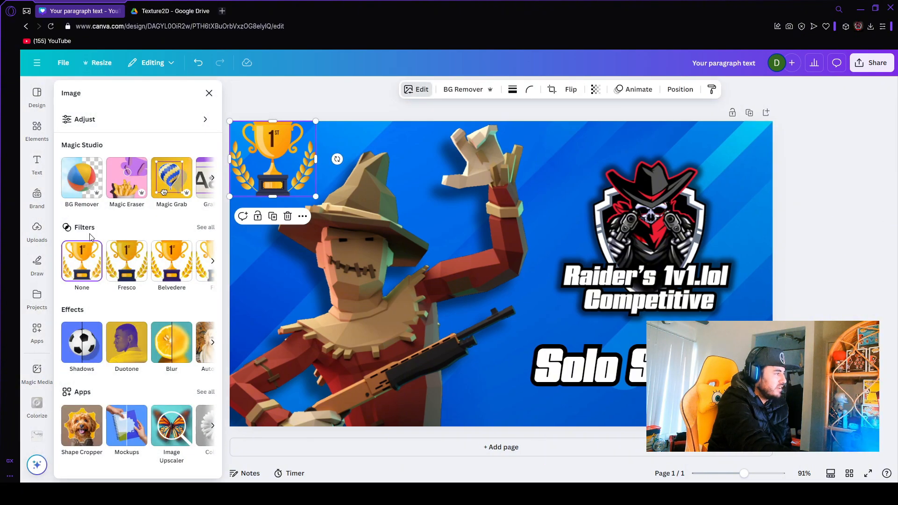
{"action": "left_click", "coordinate": [42, 233]}
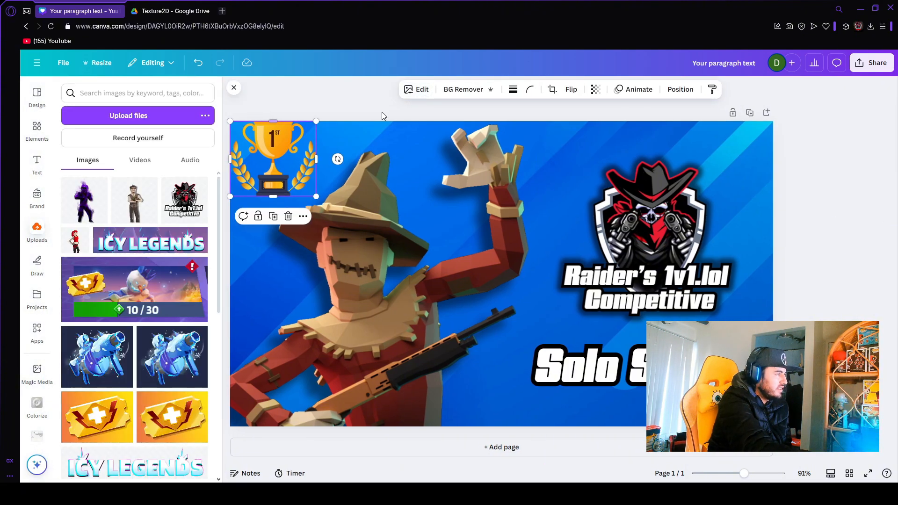
{"action": "left_click", "coordinate": [419, 91]}
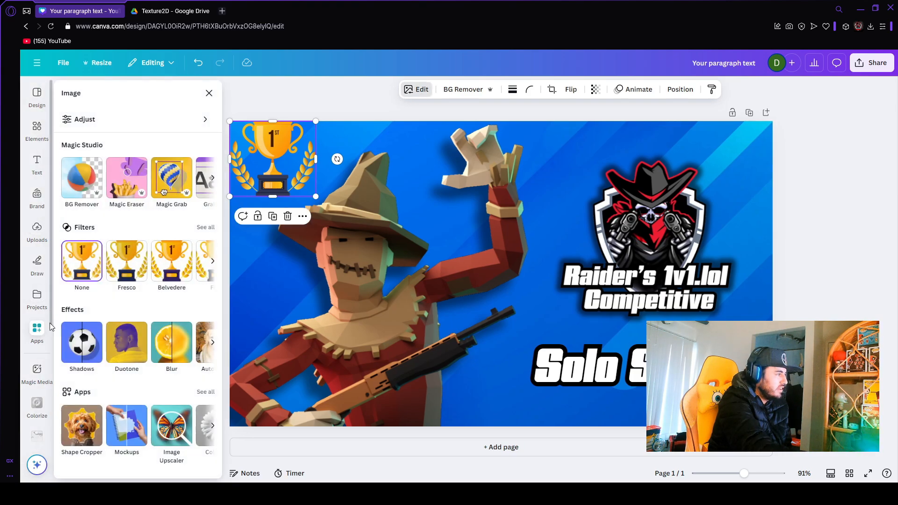
{"action": "left_click", "coordinate": [84, 344]}
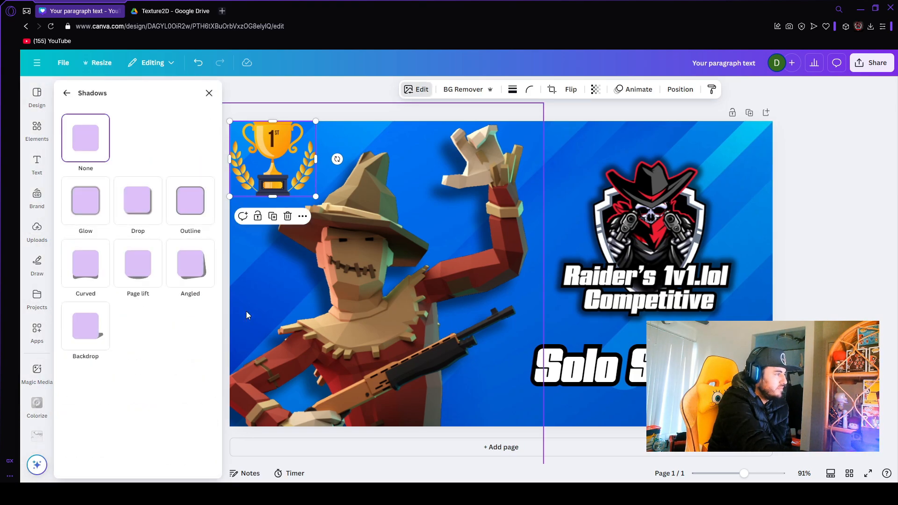
{"action": "left_click", "coordinate": [182, 212]}
{"action": "left_click", "coordinate": [798, 182]}
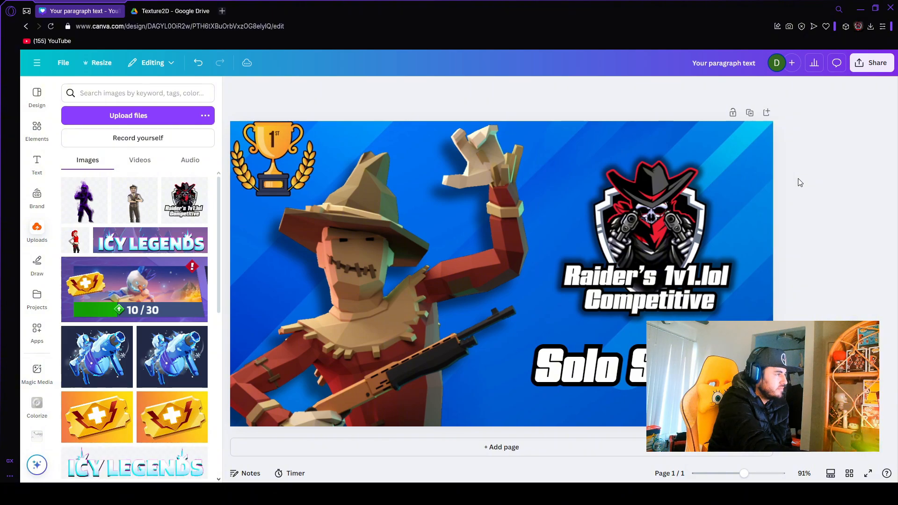
Step: Delete the 1st place trophy from the thumbnail
{"action": "left_click_drag", "start_coordinate": [275, 165], "coordinate": [276, 170]}
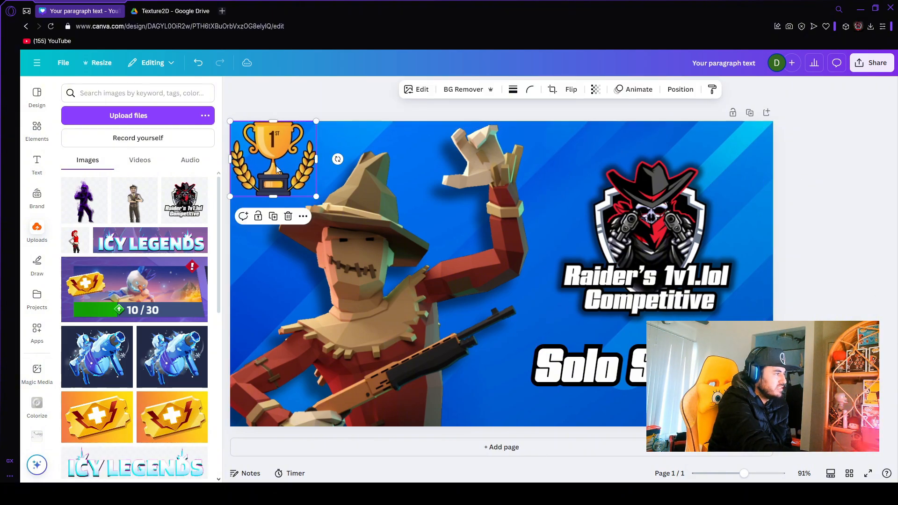
{"action": "left_click", "coordinate": [895, 236]}
{"action": "left_click", "coordinate": [293, 167]}
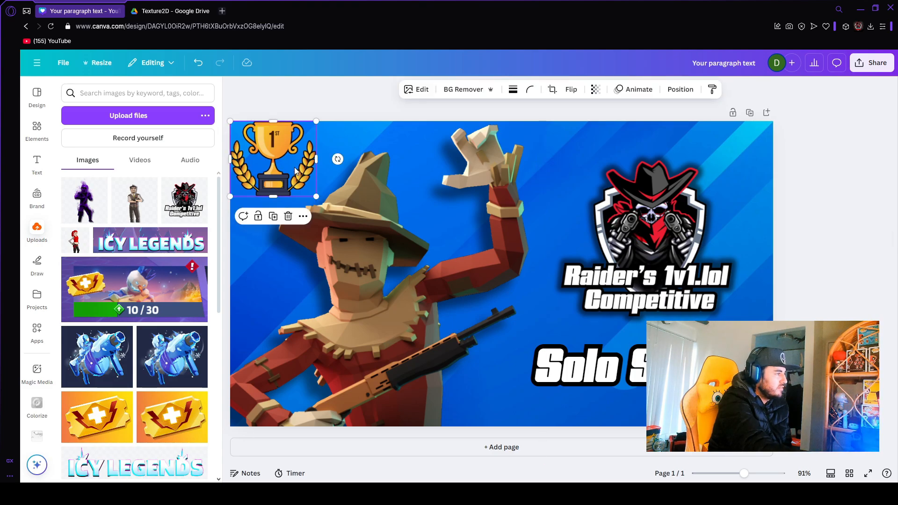
{"action": "left_click", "coordinate": [288, 216]}
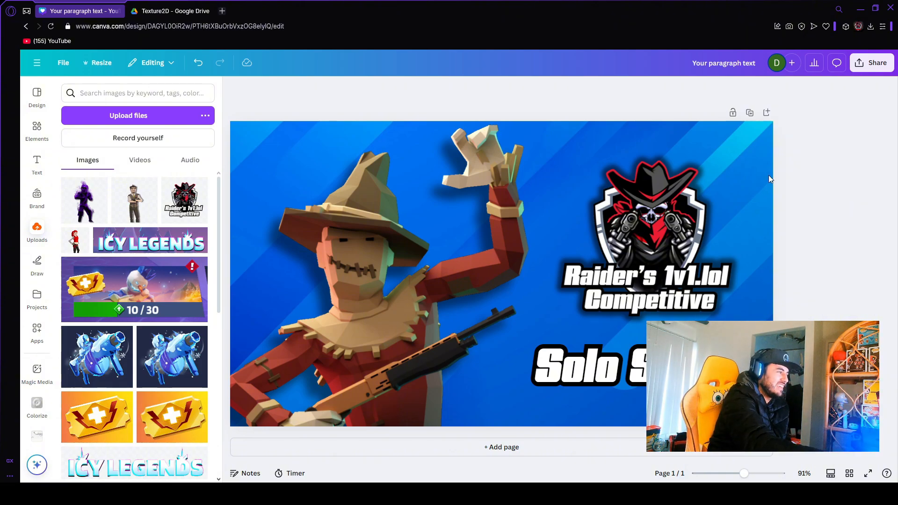
Step: Shift the Solo Scrims title and the Raider's logo slightly to the left
{"action": "left_click_drag", "start_coordinate": [655, 367], "coordinate": [646, 367]}
{"action": "left_click_drag", "start_coordinate": [698, 265], "coordinate": [692, 264]}
{"action": "left_click", "coordinate": [865, 243]}
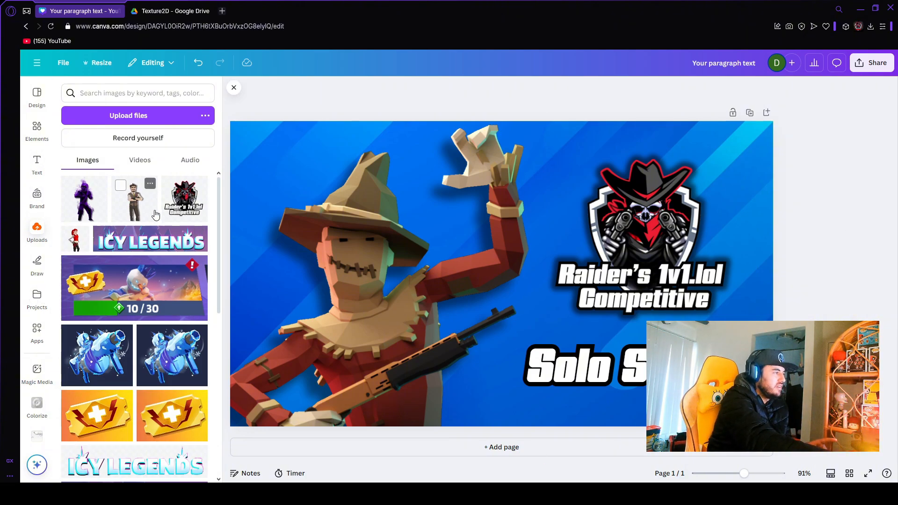
Step: Add the uploaded purple hooded ninja image to the thumbnail and enlarge it to nearly the full canvas height
{"action": "left_click_drag", "start_coordinate": [153, 210], "coordinate": [322, 160]}
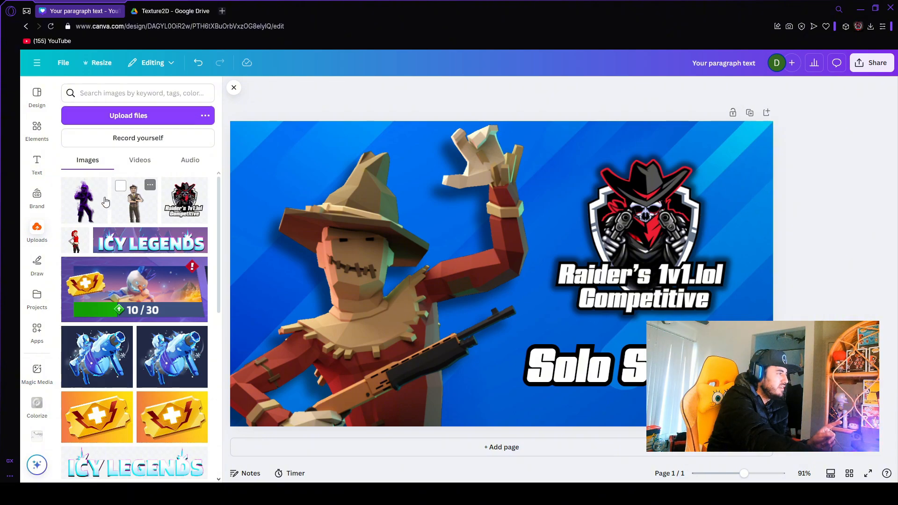
{"action": "left_click", "coordinate": [91, 210]}
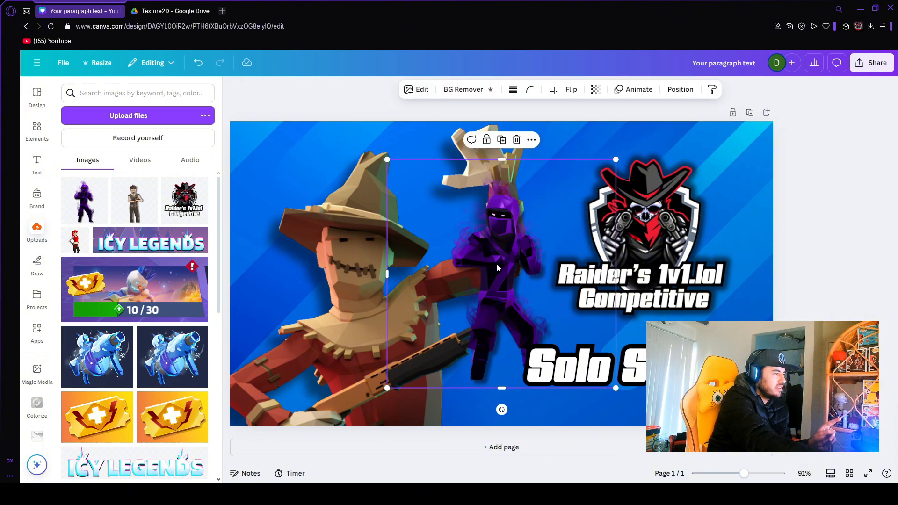
{"action": "left_click_drag", "start_coordinate": [598, 280], "coordinate": [459, 281]}
{"action": "left_click_drag", "start_coordinate": [473, 359], "coordinate": [626, 500]}
{"action": "left_click_drag", "start_coordinate": [479, 270], "coordinate": [544, 243]}
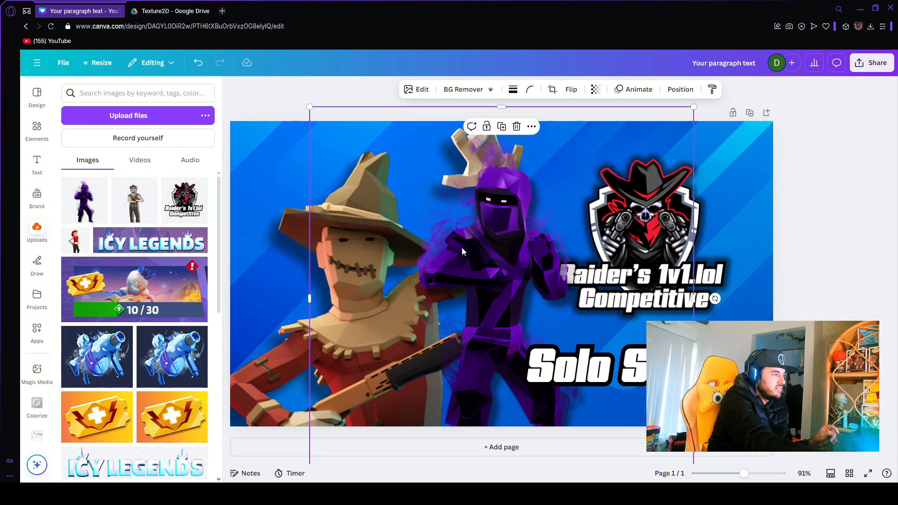
Step: Delete the scarecrow and move the purple ninja into its place on the thumbnail's left side
{"action": "left_click", "coordinate": [279, 348]}
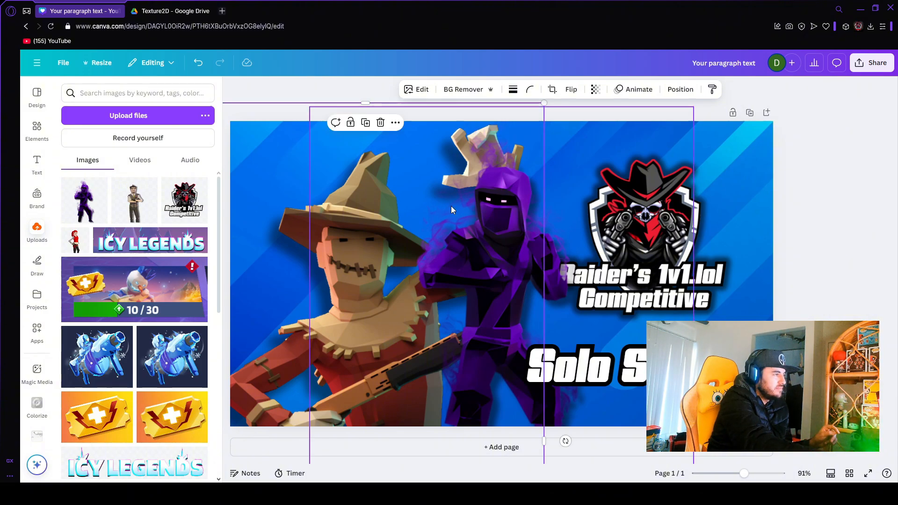
{"action": "left_click", "coordinate": [380, 122]}
{"action": "left_click_drag", "start_coordinate": [508, 245], "coordinate": [387, 292]}
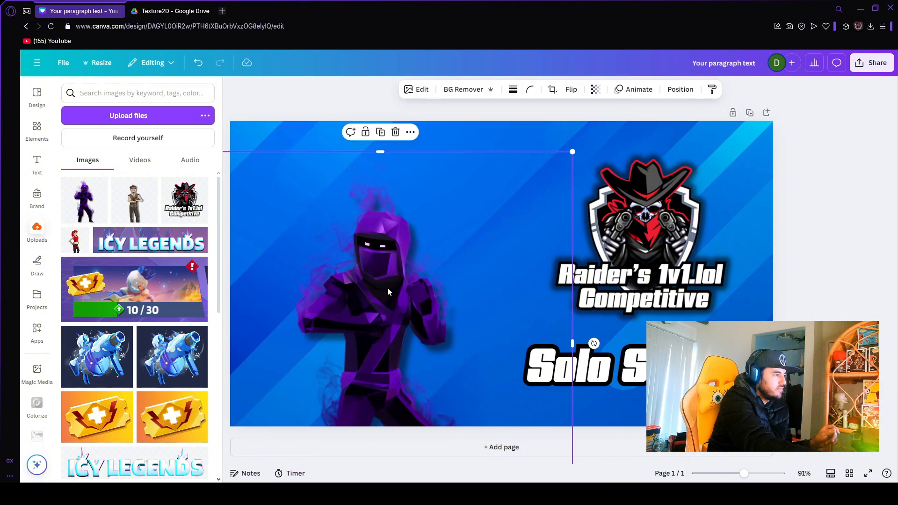
Step: Flip the purple ninja horizontally and enlarge it so its upper body fills the thumbnail's left half
{"action": "left_click", "coordinate": [571, 89]}
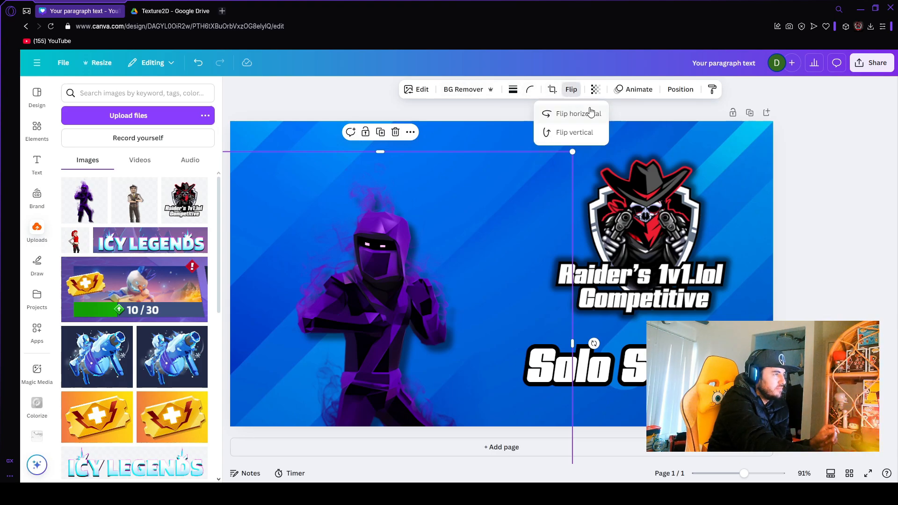
{"action": "left_click", "coordinate": [580, 114]}
{"action": "left_click_drag", "start_coordinate": [448, 260], "coordinate": [429, 287]}
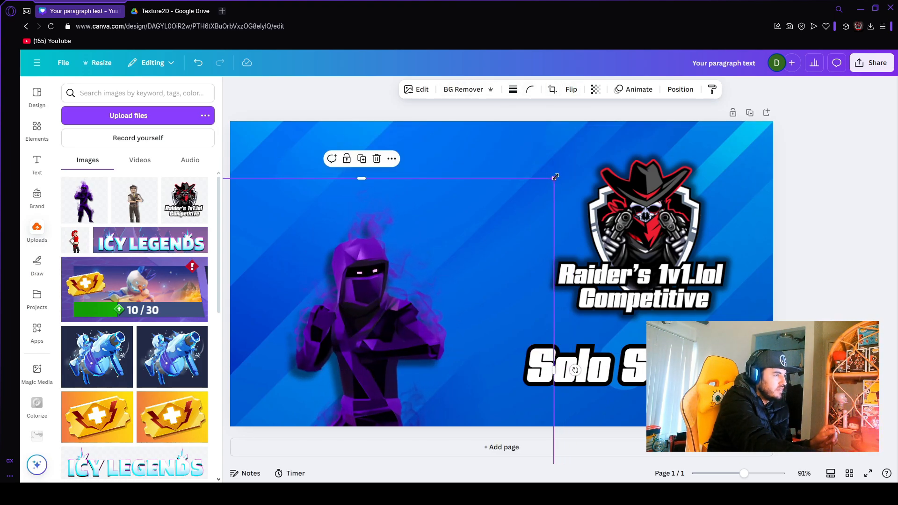
{"action": "left_click_drag", "start_coordinate": [556, 176], "coordinate": [609, 146]}
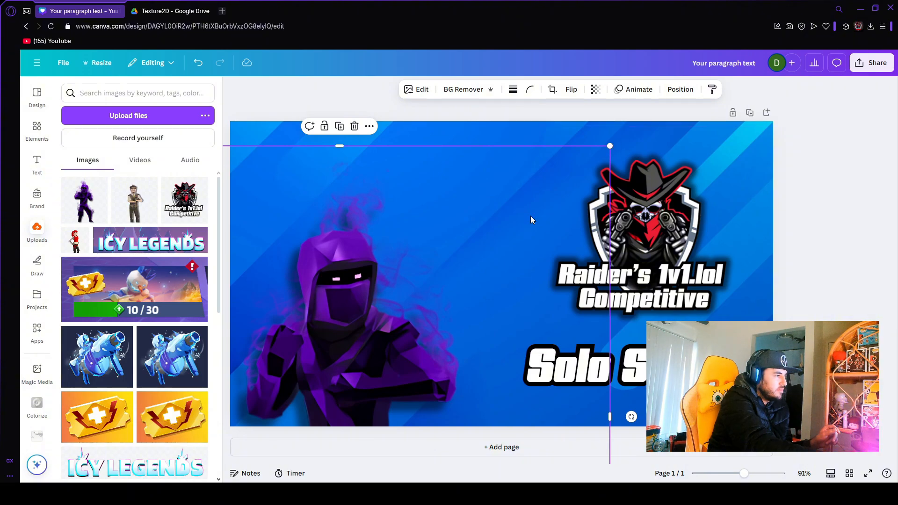
{"action": "left_click_drag", "start_coordinate": [609, 148], "coordinate": [646, 114]}
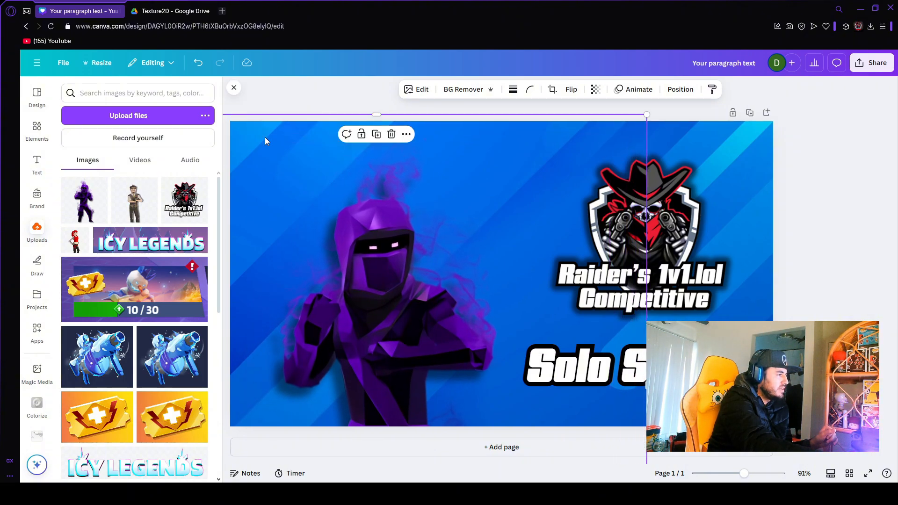
Step: Upscale the purple ninja image at 4x resolution with Image Upscaler
{"action": "left_click", "coordinate": [417, 89]}
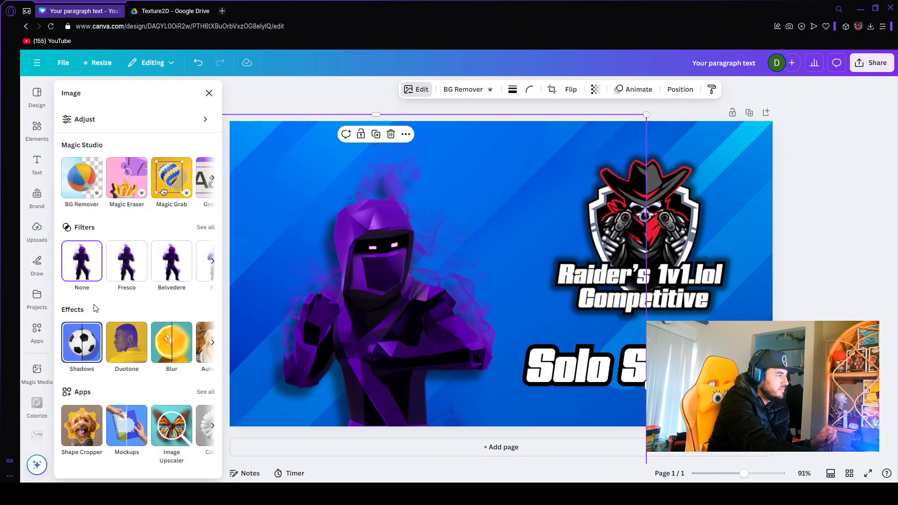
{"action": "left_click", "coordinate": [171, 428]}
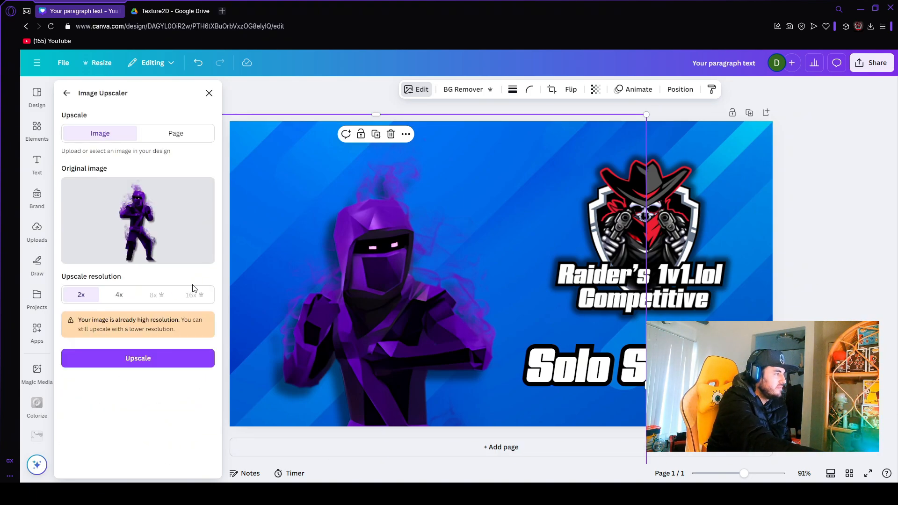
{"action": "left_click", "coordinate": [118, 294]}
{"action": "left_click", "coordinate": [158, 358]}
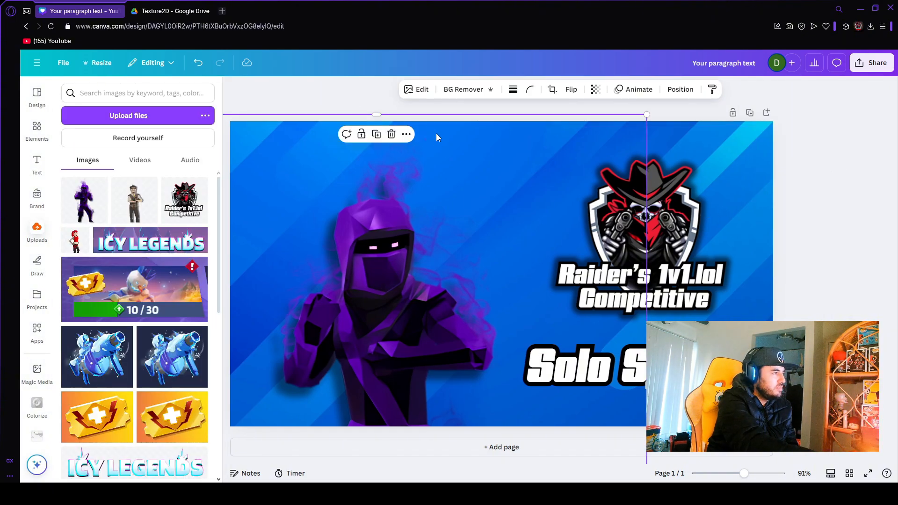
{"action": "left_click", "coordinate": [418, 89]}
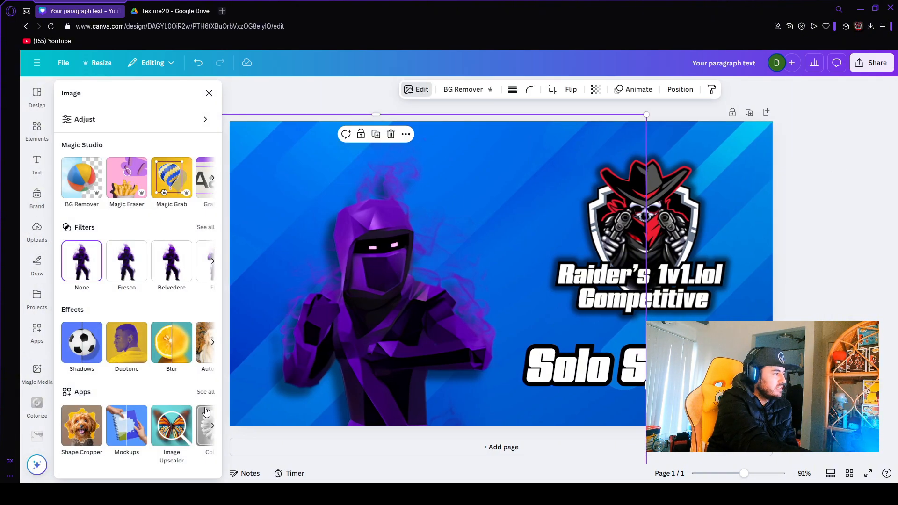
{"action": "left_click", "coordinate": [175, 434]}
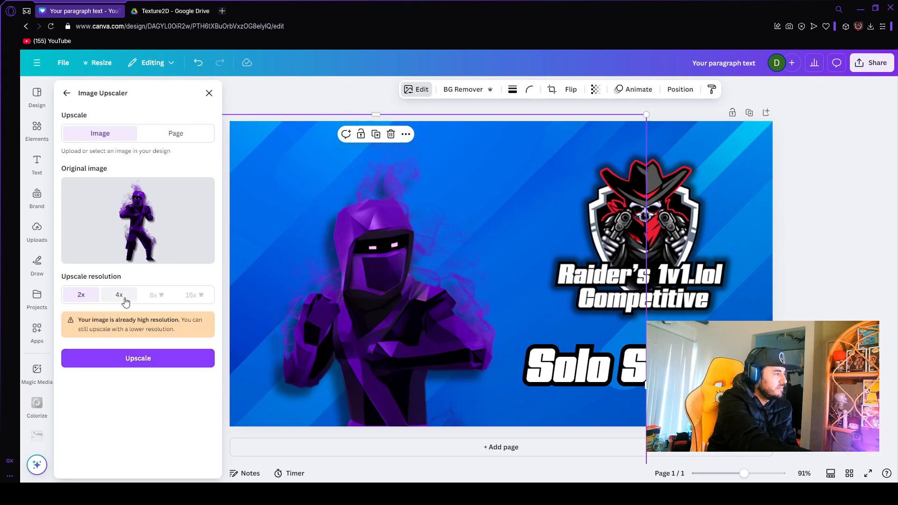
{"action": "left_click", "coordinate": [209, 92]}
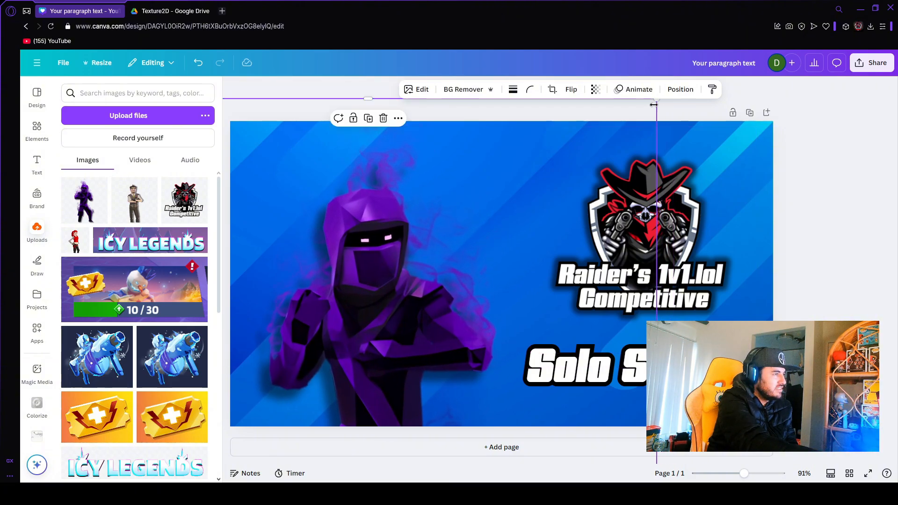
Step: Enlarge the purple ninja further and lower it slightly on the left half, keeping it clear of the Raider's logo
{"action": "left_click_drag", "start_coordinate": [657, 100], "coordinate": [782, 45]}
{"action": "left_click_drag", "start_coordinate": [494, 255], "coordinate": [457, 291]}
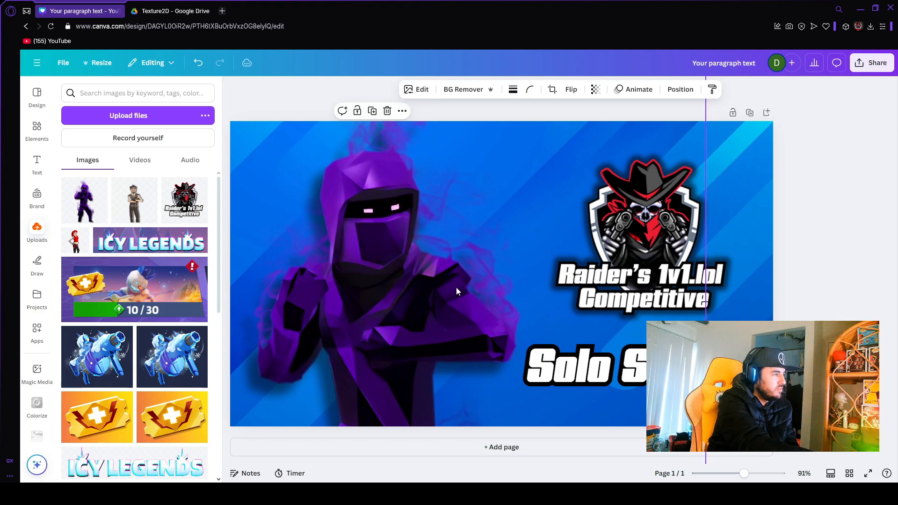
{"action": "left_click", "coordinate": [856, 244]}
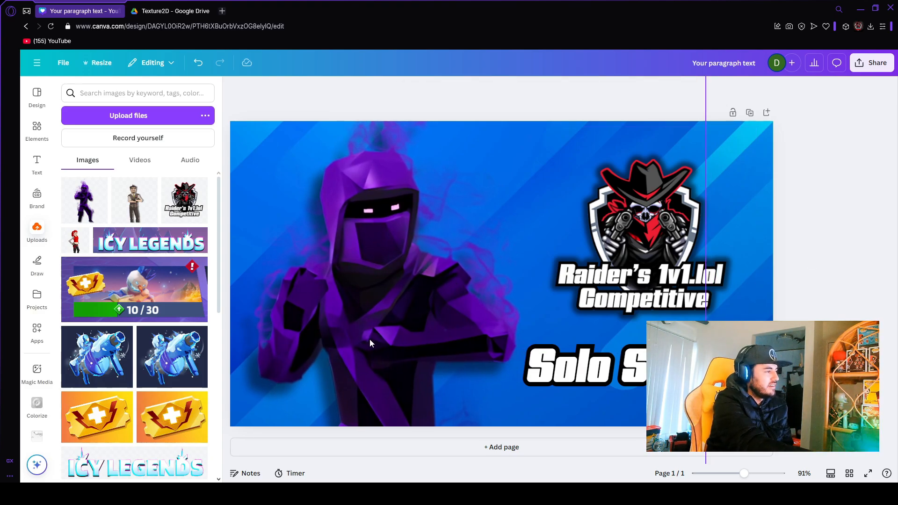
{"action": "mouse_move", "coordinate": [370, 340]}
{"action": "left_mouse_down"}
{"action": "mouse_move", "coordinate": [363, 340]}
{"action": "mouse_move", "coordinate": [363, 357]}
{"action": "left_mouse_up"}
{"action": "left_click", "coordinate": [830, 274]}
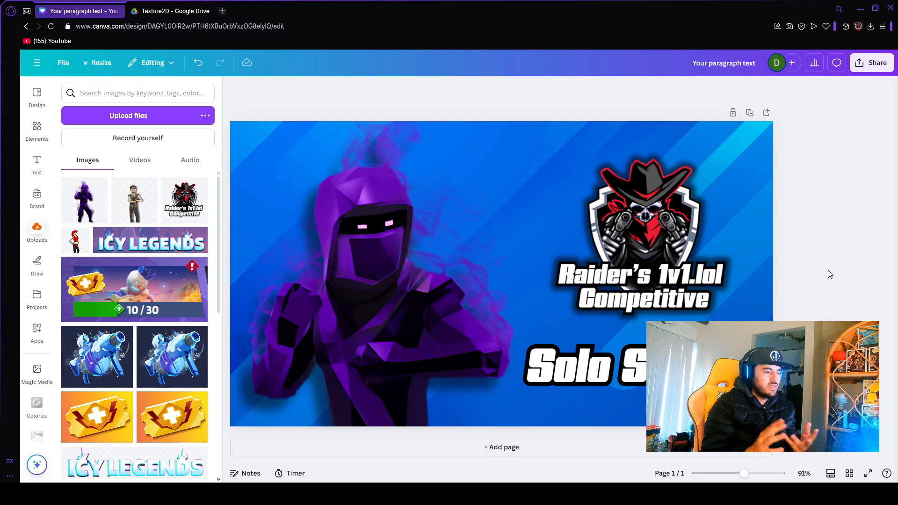
Step: Enlarge the Solo Scrims title to font size 91.5, extending it towards the ninja's elbow
{"action": "left_click", "coordinate": [703, 366]}
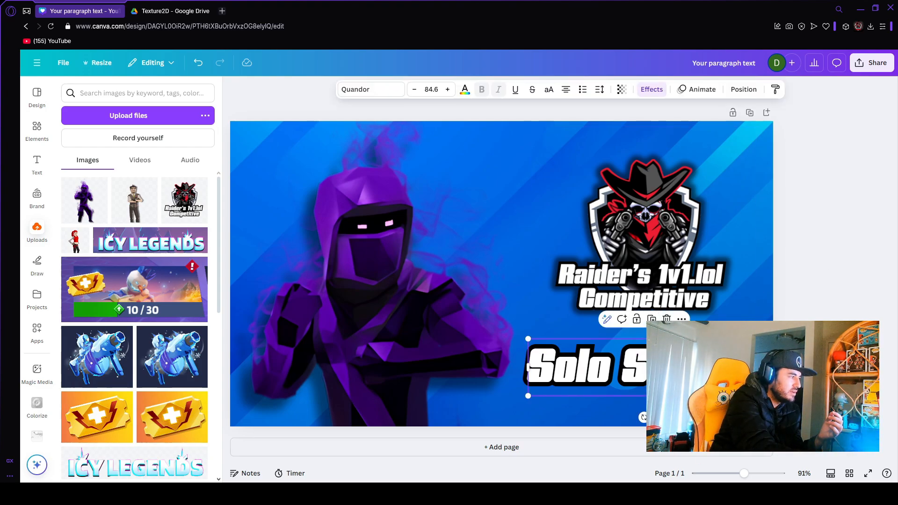
{"action": "left_click_drag", "start_coordinate": [528, 339], "coordinate": [508, 334]}
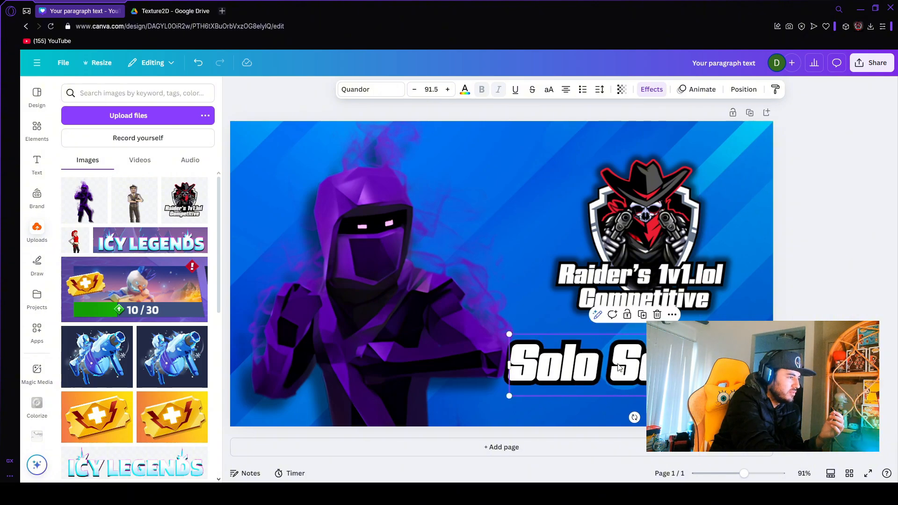
{"action": "left_click", "coordinate": [846, 266]}
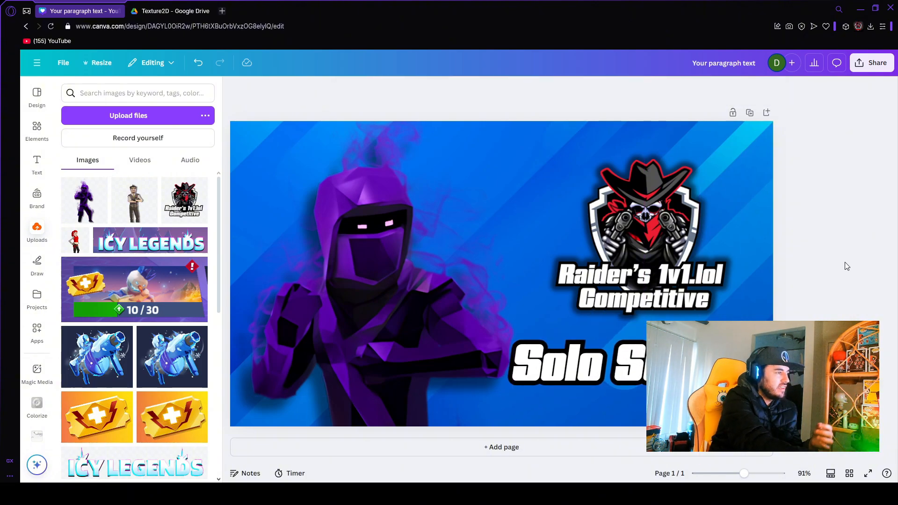